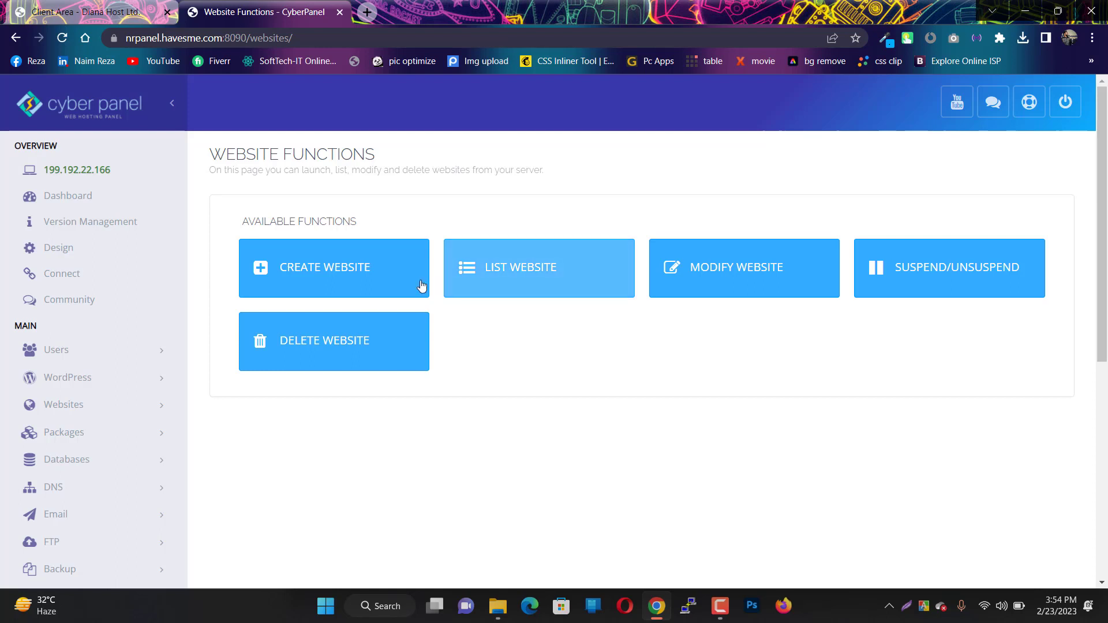
# - Start a new website with the Default package, admin as owner, and Test Domain turned off
pyautogui.click(370, 275)
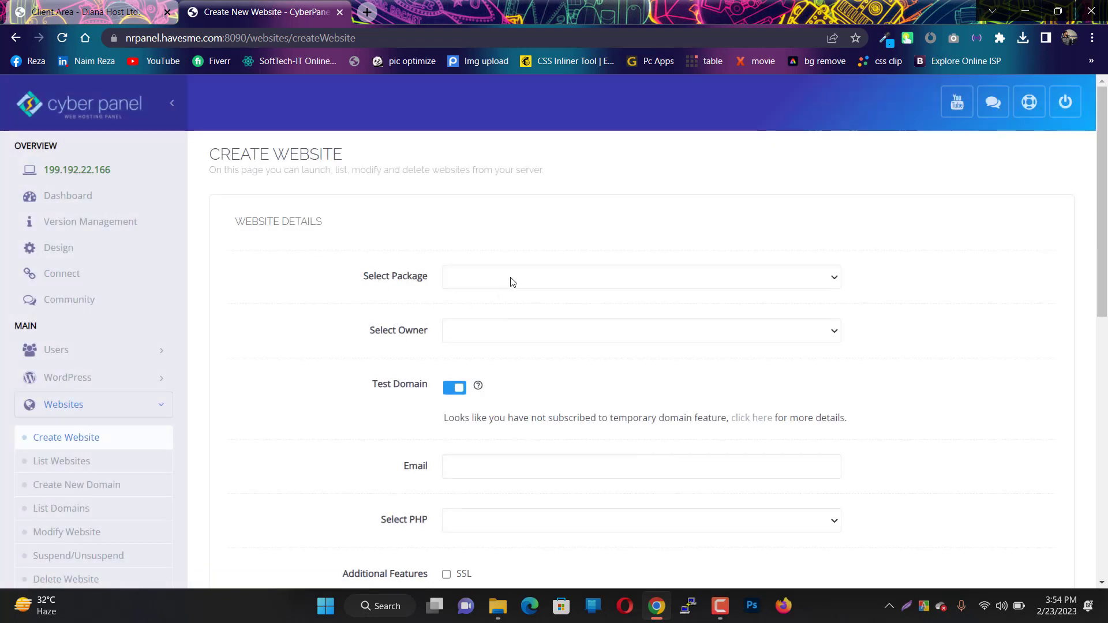
pyautogui.click(512, 282)
pyautogui.click(495, 305)
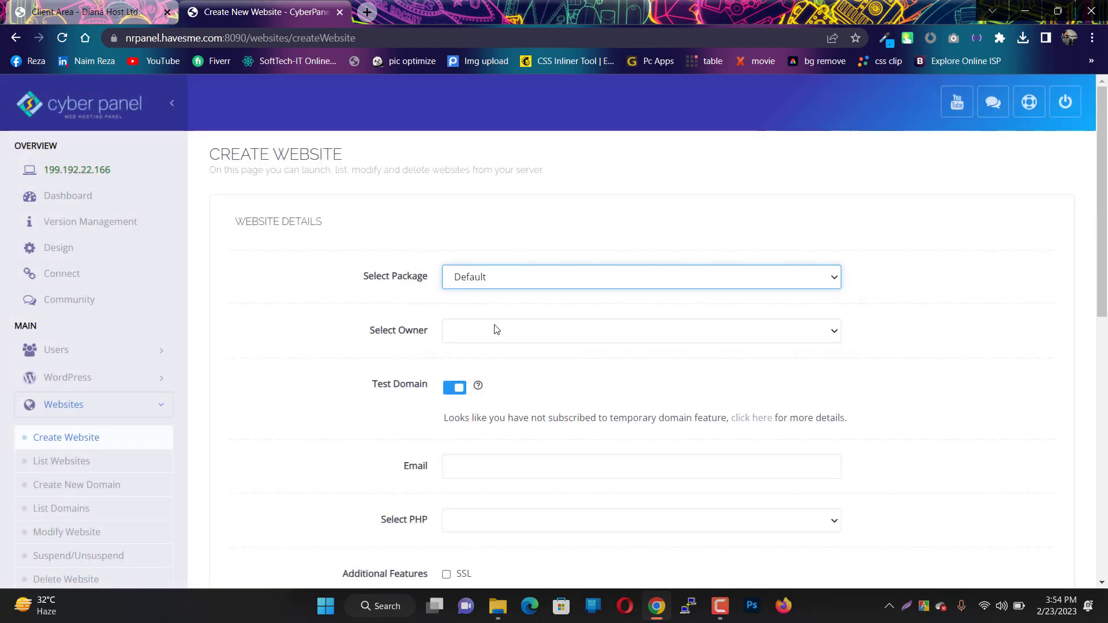
pyautogui.click(496, 329)
pyautogui.click(479, 362)
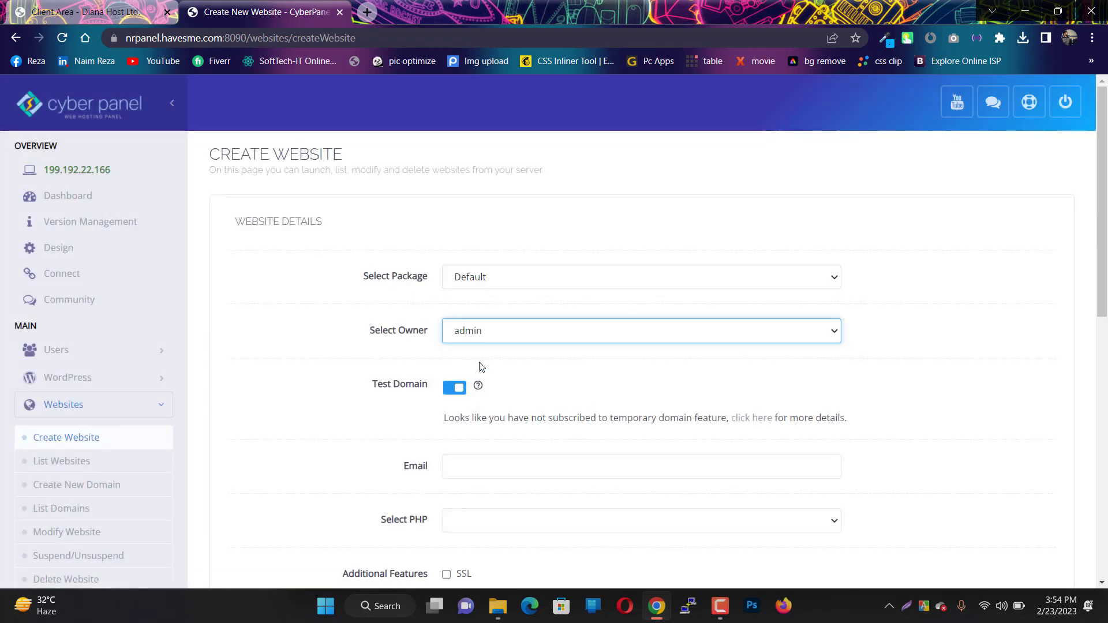
pyautogui.scroll(-1, 479, 367)
pyautogui.click(456, 313)
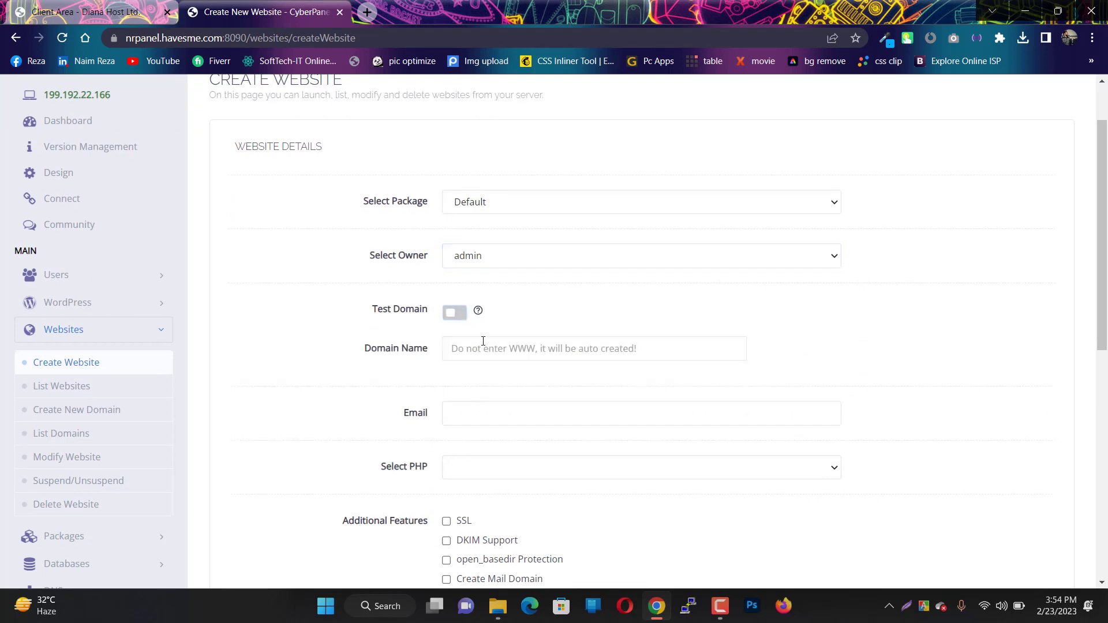
# - Enter naimreza.com as the domain and fill in the contact e-mail address
pyautogui.click(484, 350)
pyautogui.write('naimreza.com')
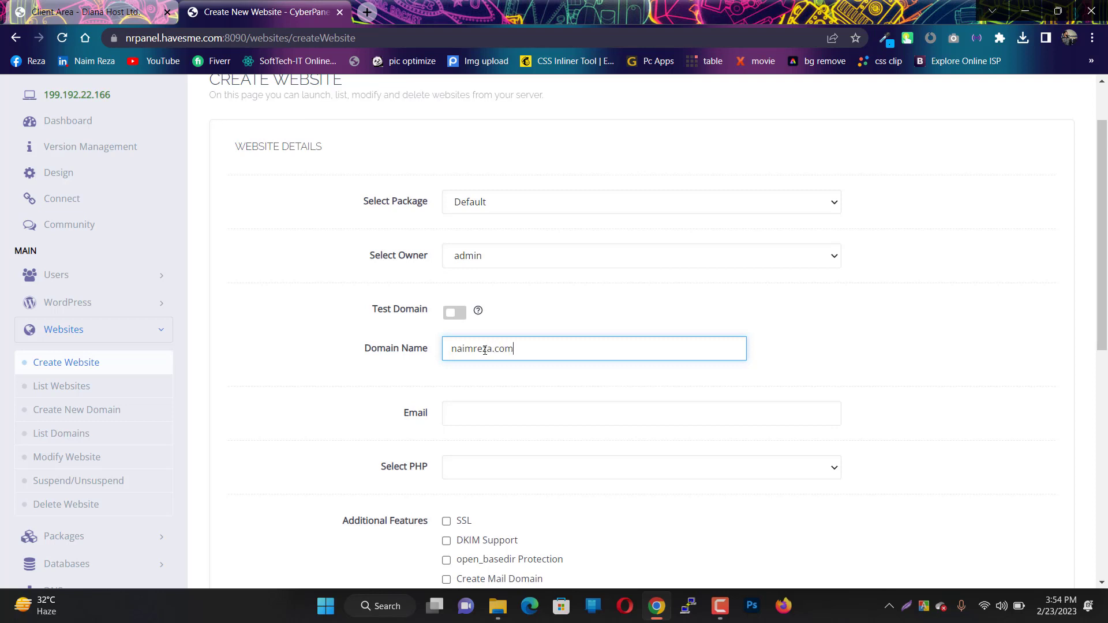
pyautogui.click(460, 413)
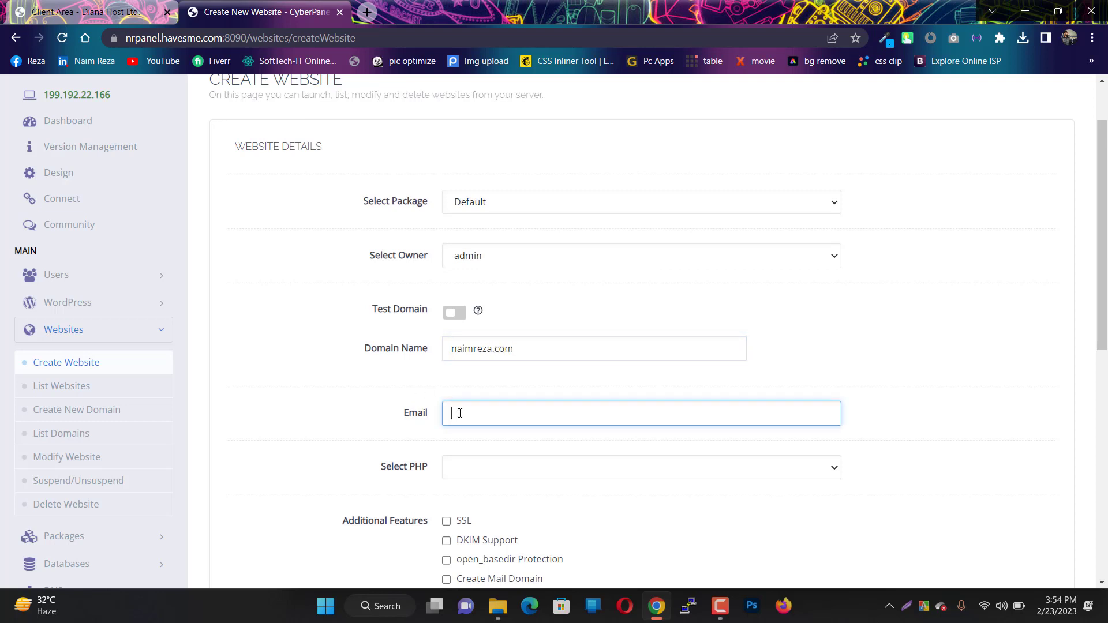
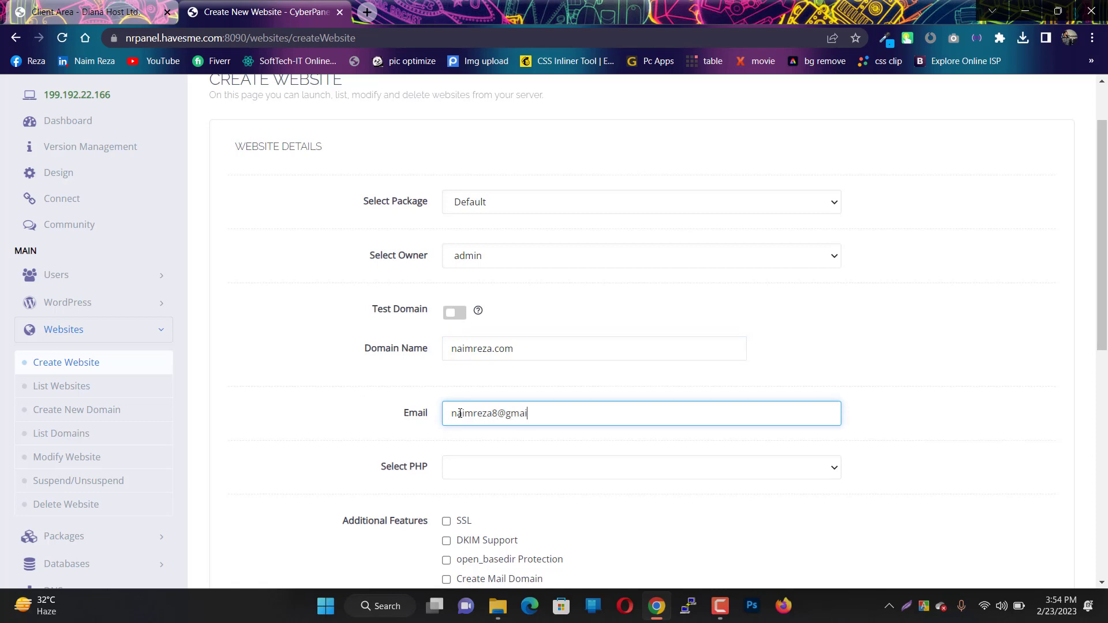
# - Choose PHP 7.4, enable SSL and DKIM, and create the website
pyautogui.scroll(-1, 460, 413)
pyautogui.click(477, 400)
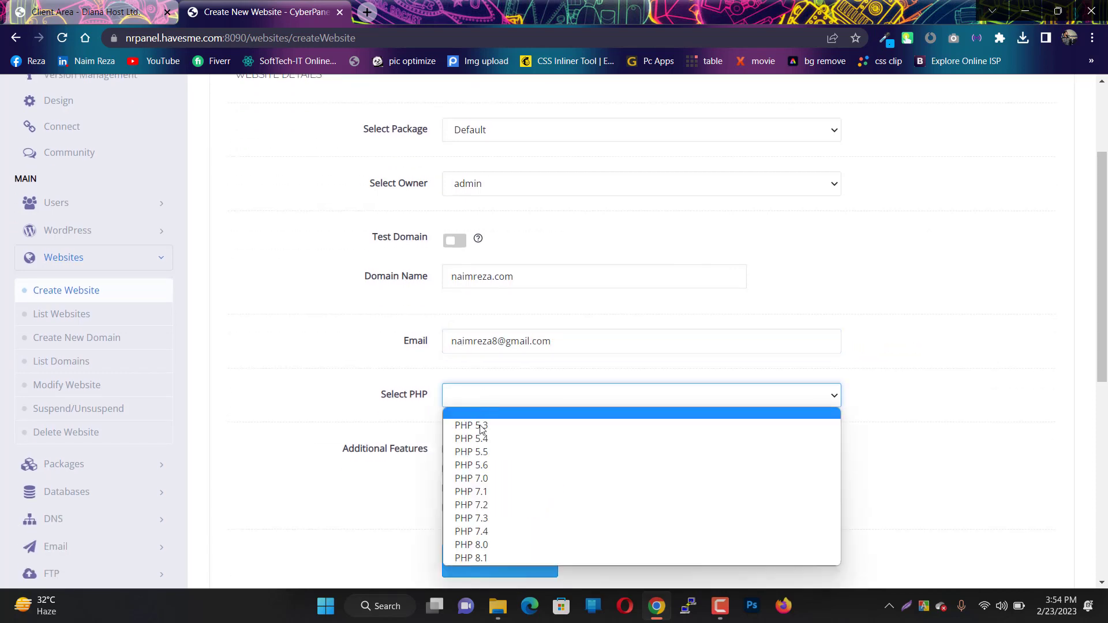
pyautogui.click(473, 533)
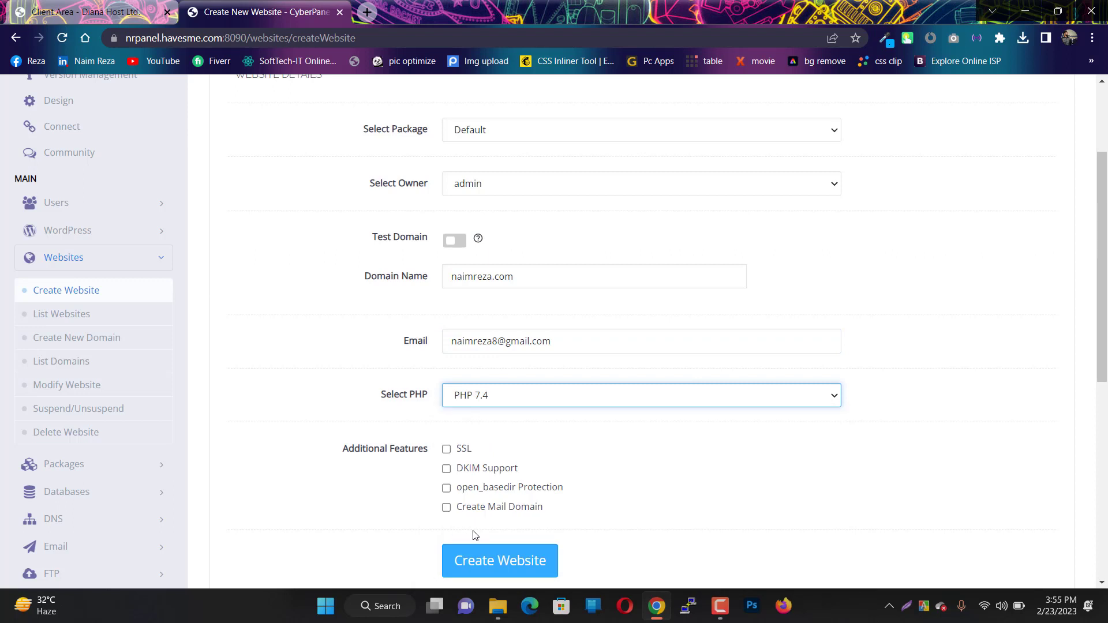
pyautogui.click(447, 450)
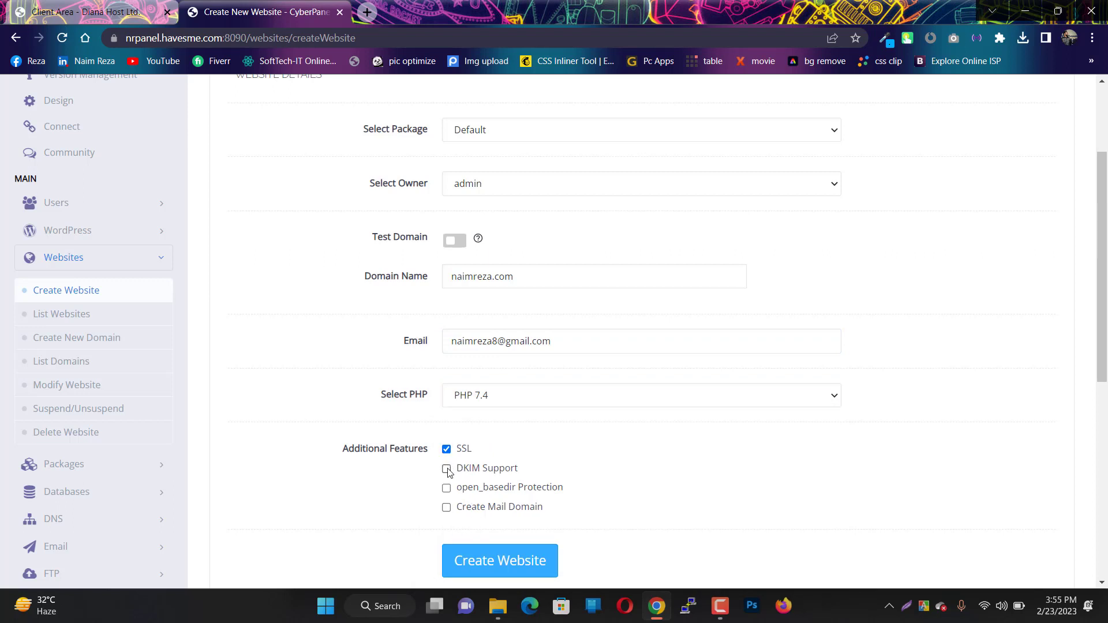
pyautogui.click(447, 468)
pyautogui.click(488, 561)
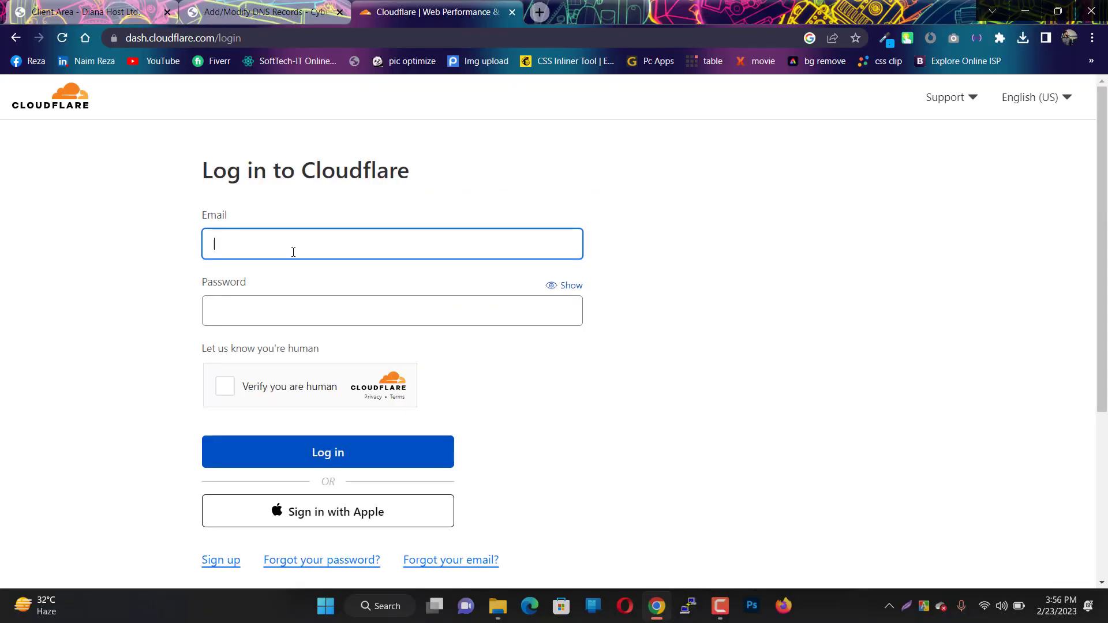
# - Add naimreza.com as a new site to the Cloudflare account
pyautogui.write('naimreza')
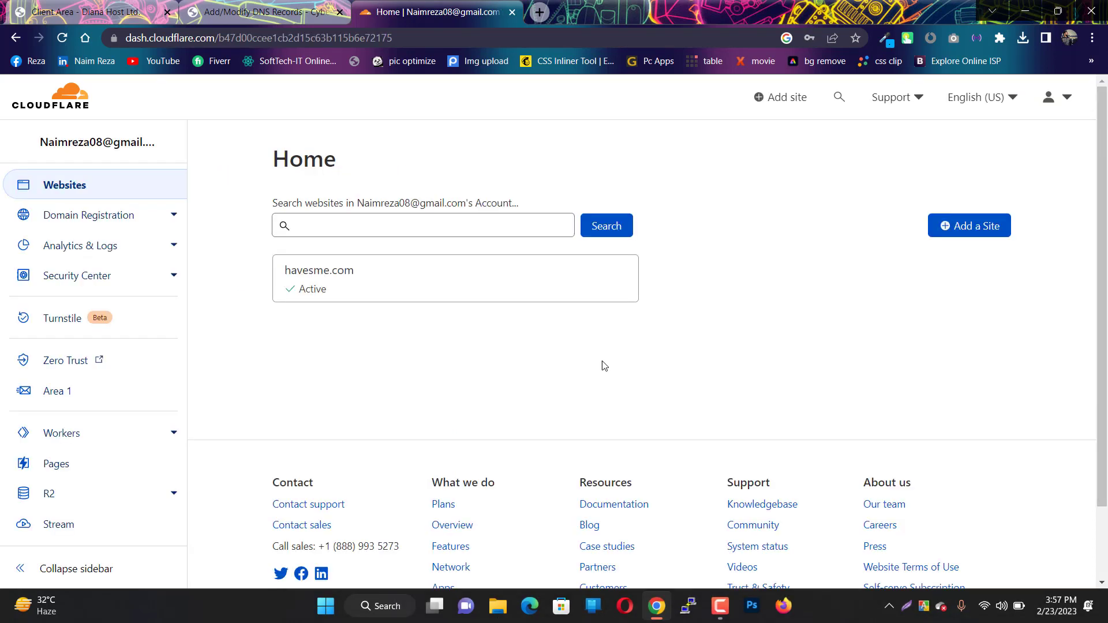
pyautogui.click(945, 232)
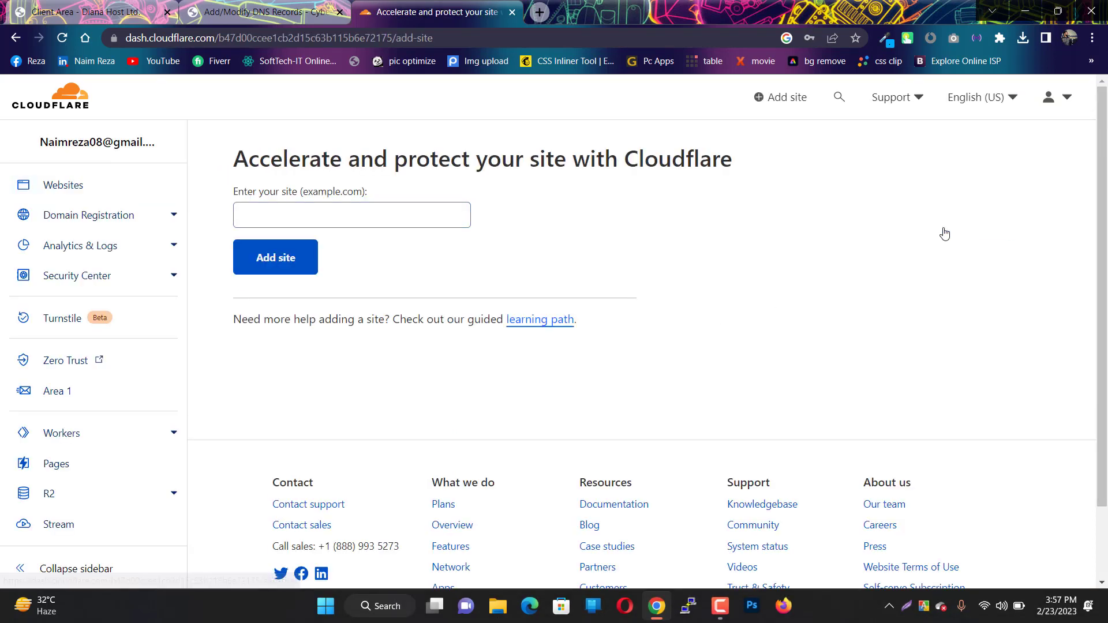
pyautogui.click(422, 219)
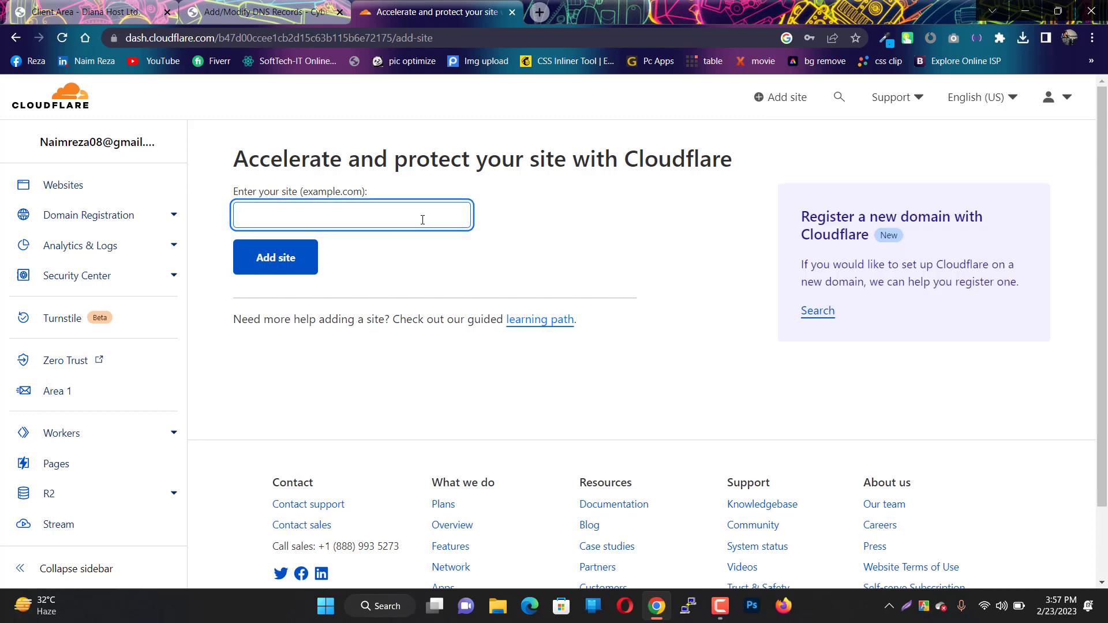
pyautogui.write('naimreza.com')
pyautogui.click(293, 260)
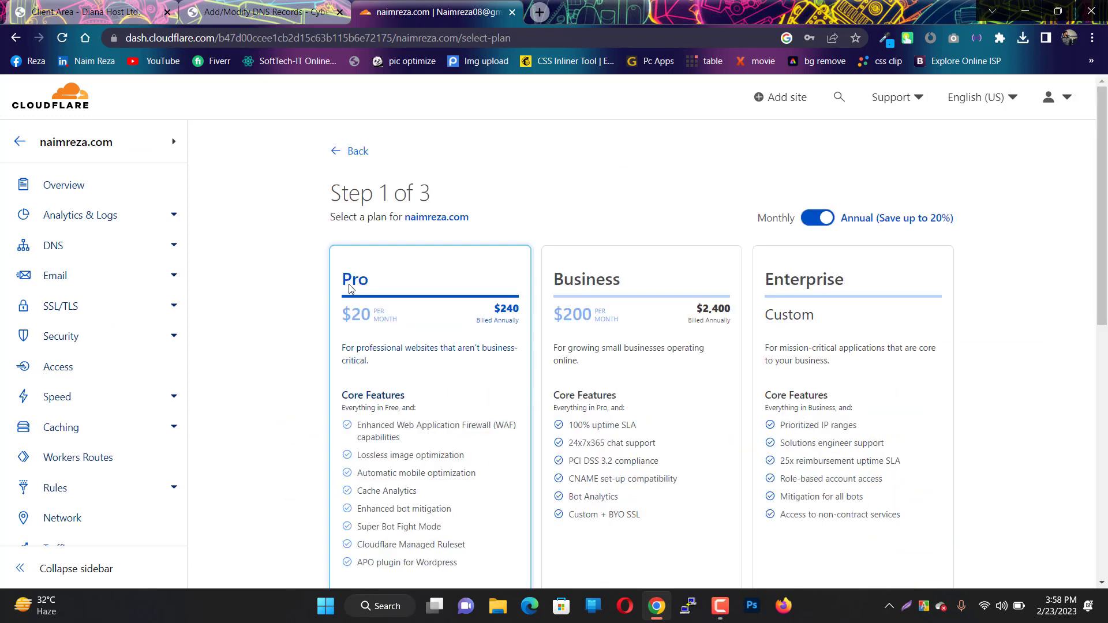
# - Choose the Free plan and copy the first nameserver, buck.ns.cloudflare.com
pyautogui.scroll(-6, 350, 289)
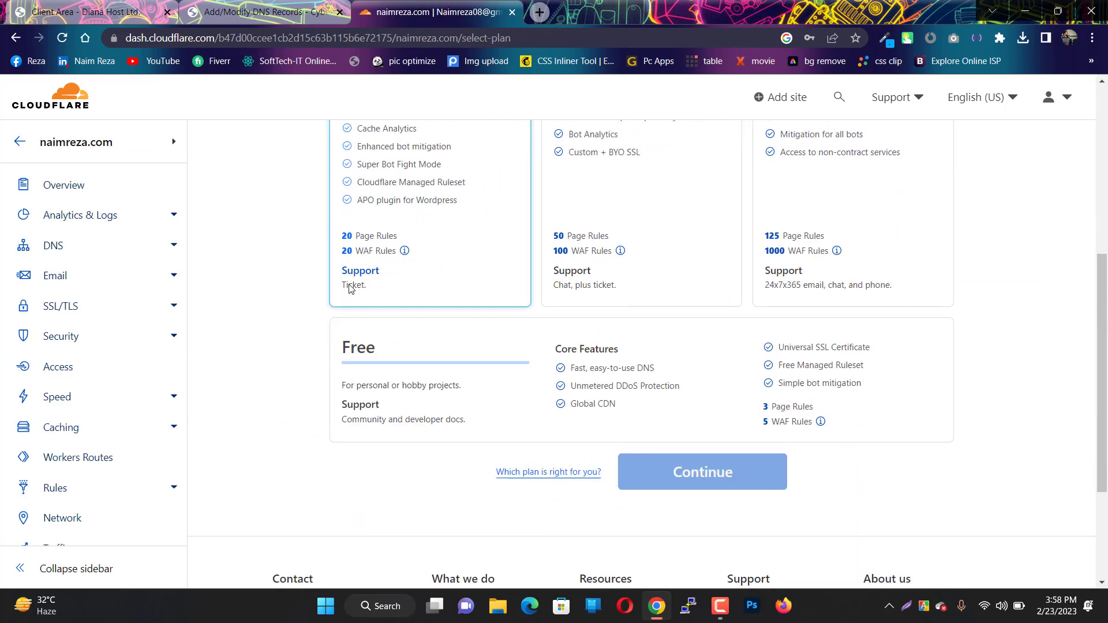
pyautogui.click(376, 352)
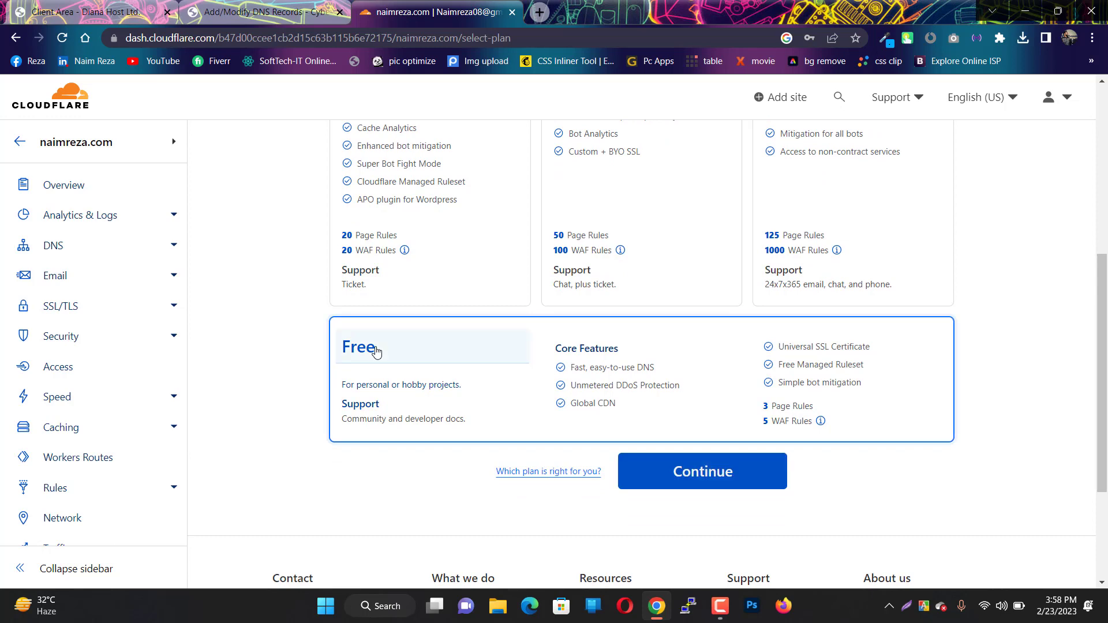
pyautogui.click(701, 465)
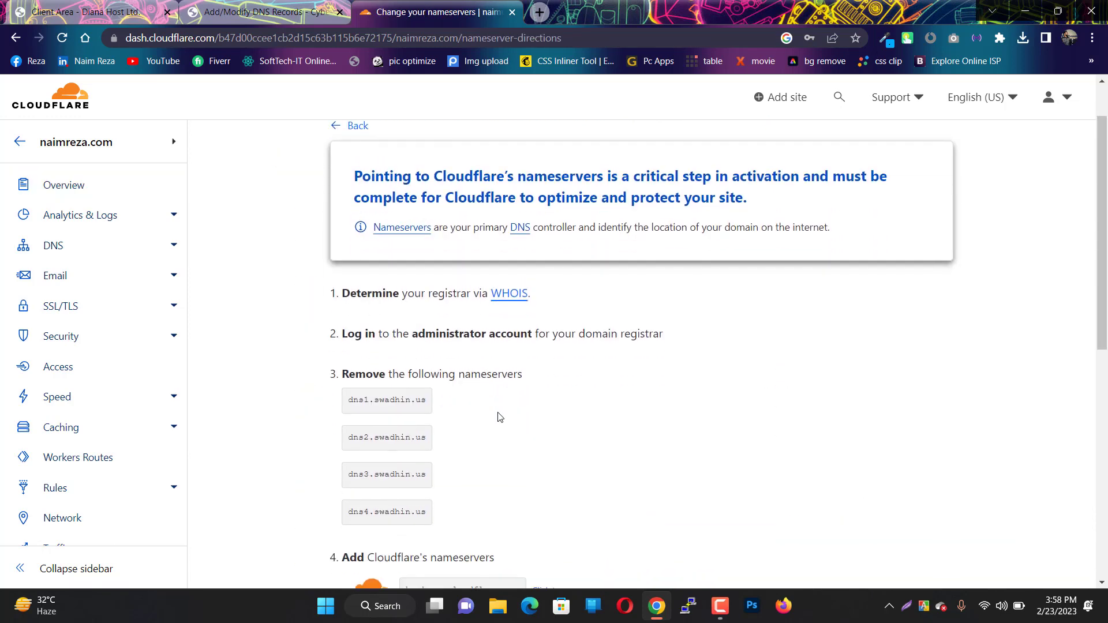
pyautogui.scroll(-4, 499, 418)
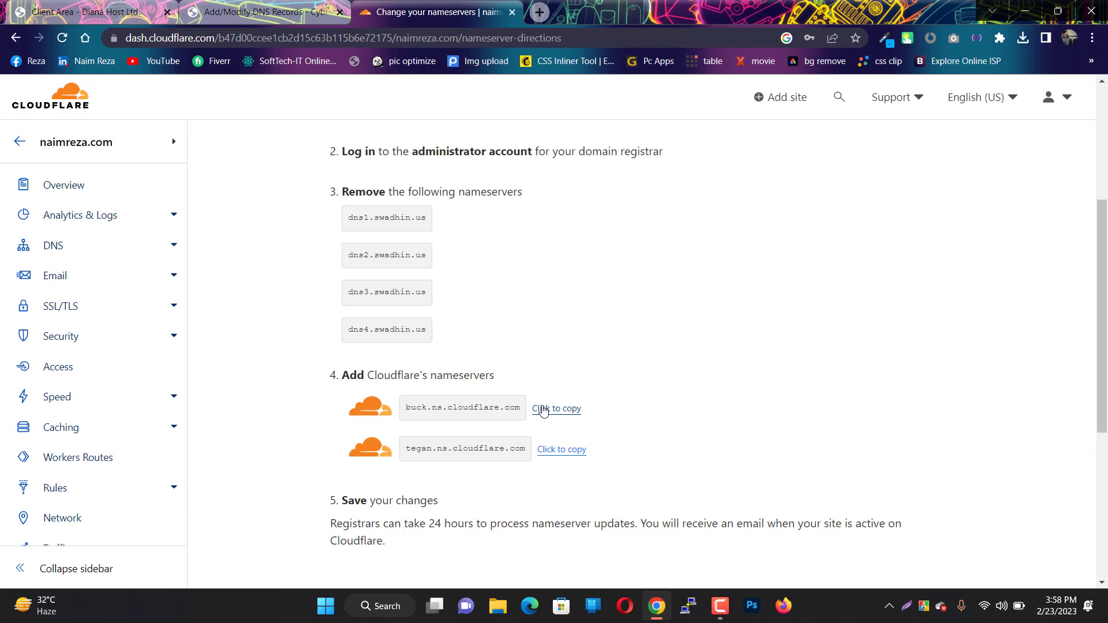
pyautogui.click(543, 409)
# - Switch to custom nameservers and paste buck.ns.cloudflare.com and tegan.ns.cloudflare.com into Nameservers 1 and 2
pyautogui.click(119, 10)
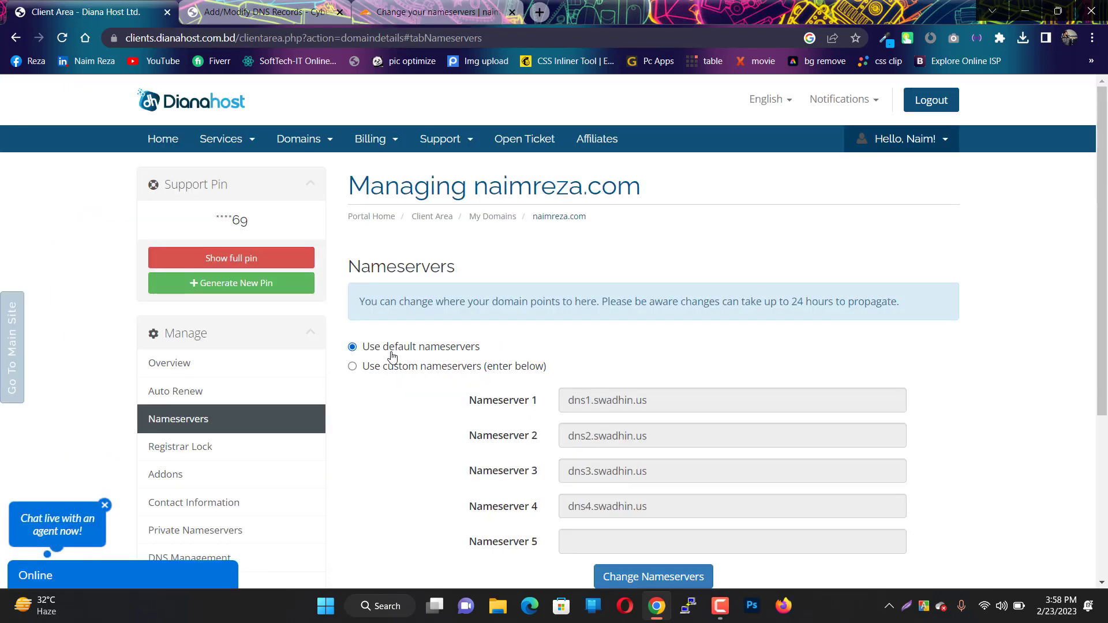
pyautogui.scroll(-1, 392, 357)
pyautogui.click(400, 309)
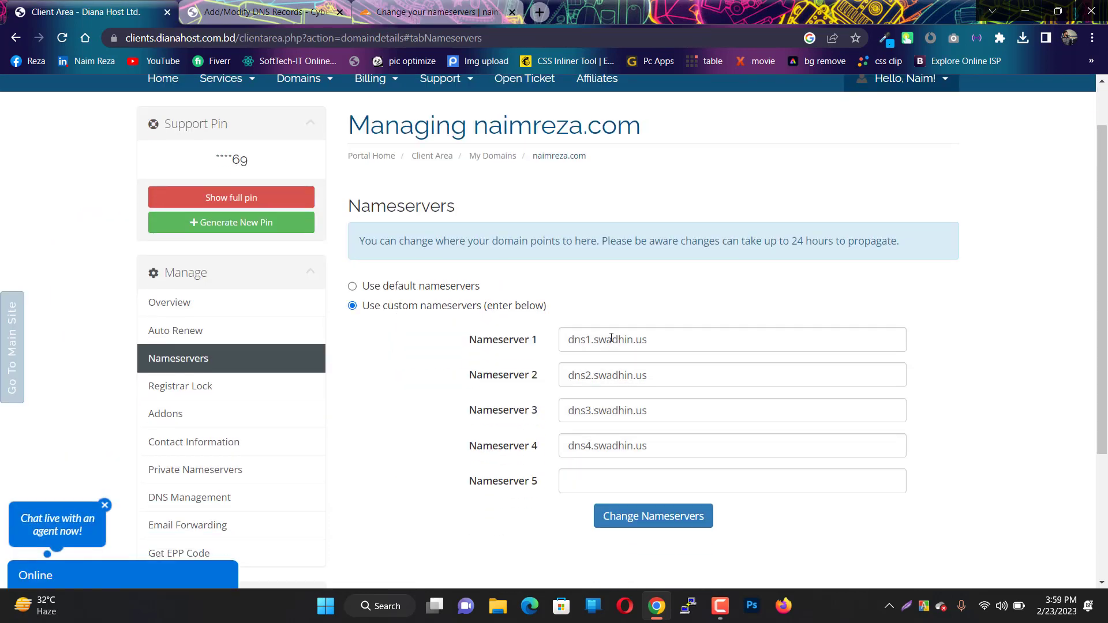
pyautogui.moveTo(658, 340); pyautogui.dragTo(541, 343)
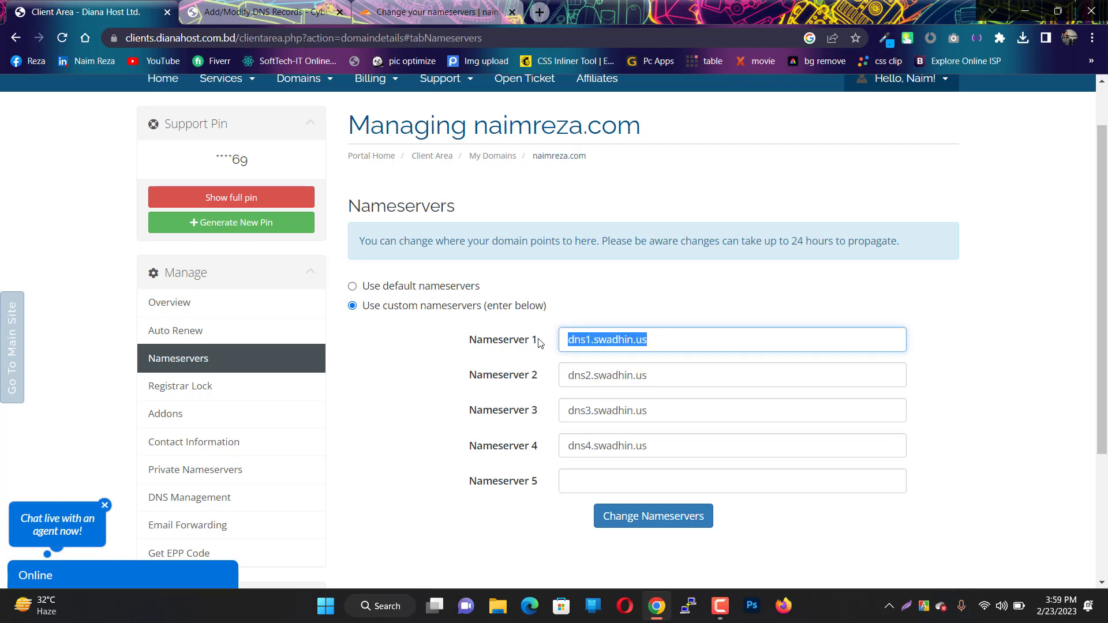
pyautogui.hotkey('ctrl', 'v')
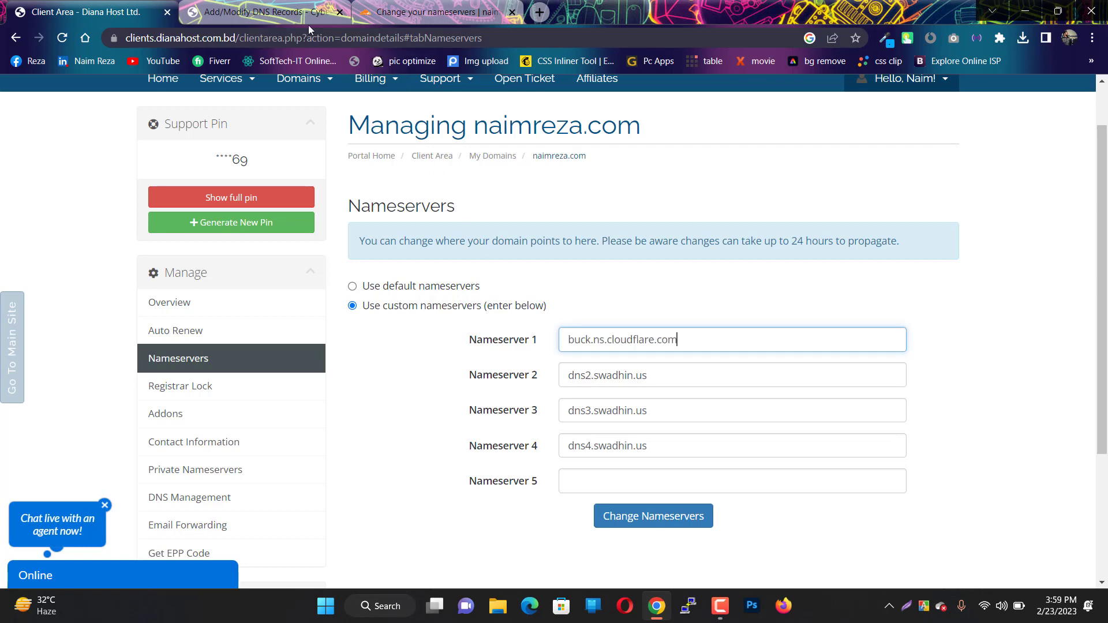
pyautogui.click(394, 7)
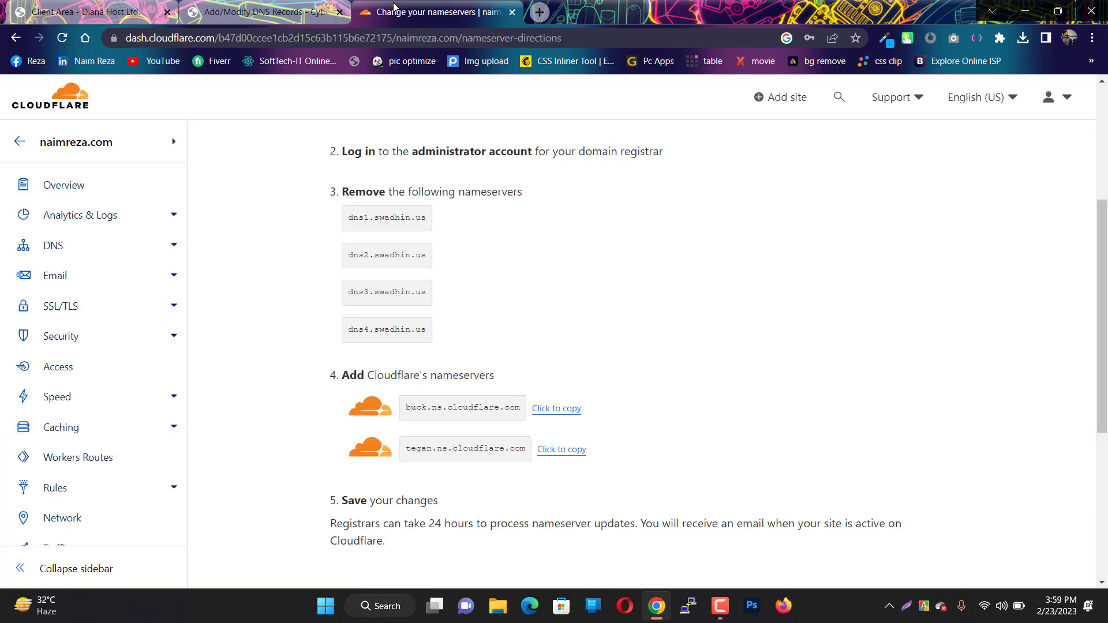
pyautogui.click(543, 453)
pyautogui.click(87, 11)
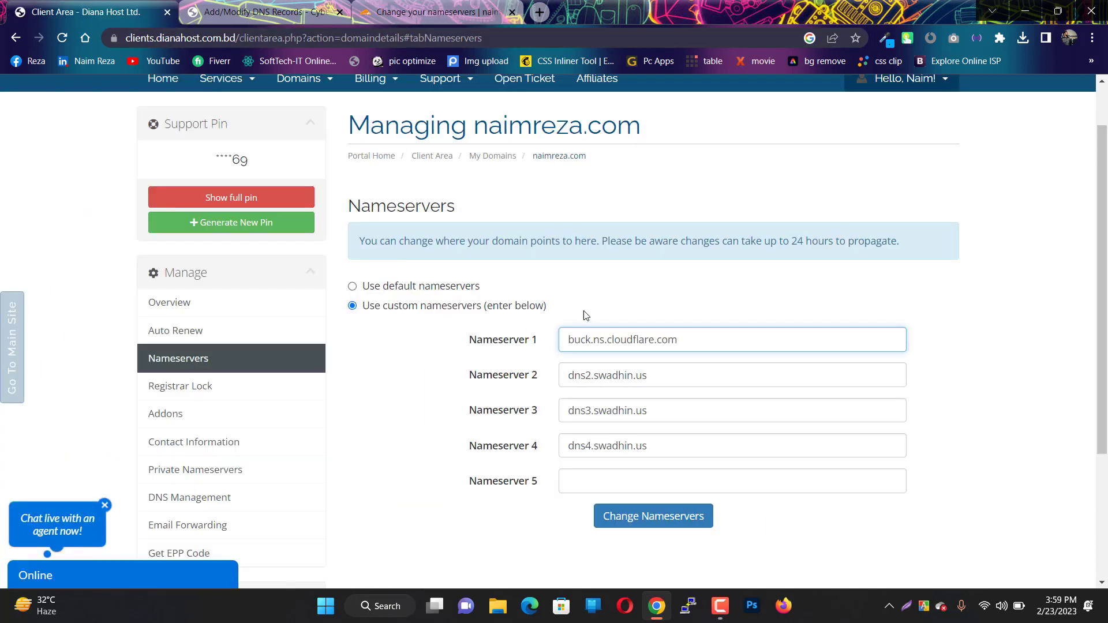
pyautogui.moveTo(664, 376); pyautogui.dragTo(522, 379)
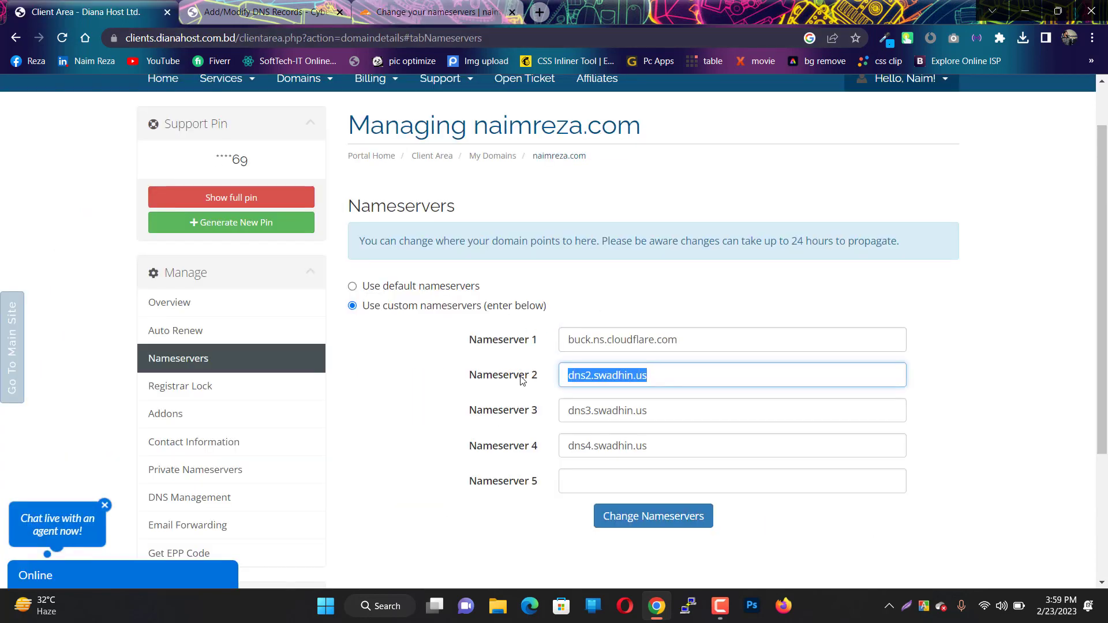
pyautogui.hotkey('ctrl', 'v')
# - Clear Nameservers 3 and 4 and save the nameserver changes
pyautogui.moveTo(656, 409); pyautogui.dragTo(510, 411)
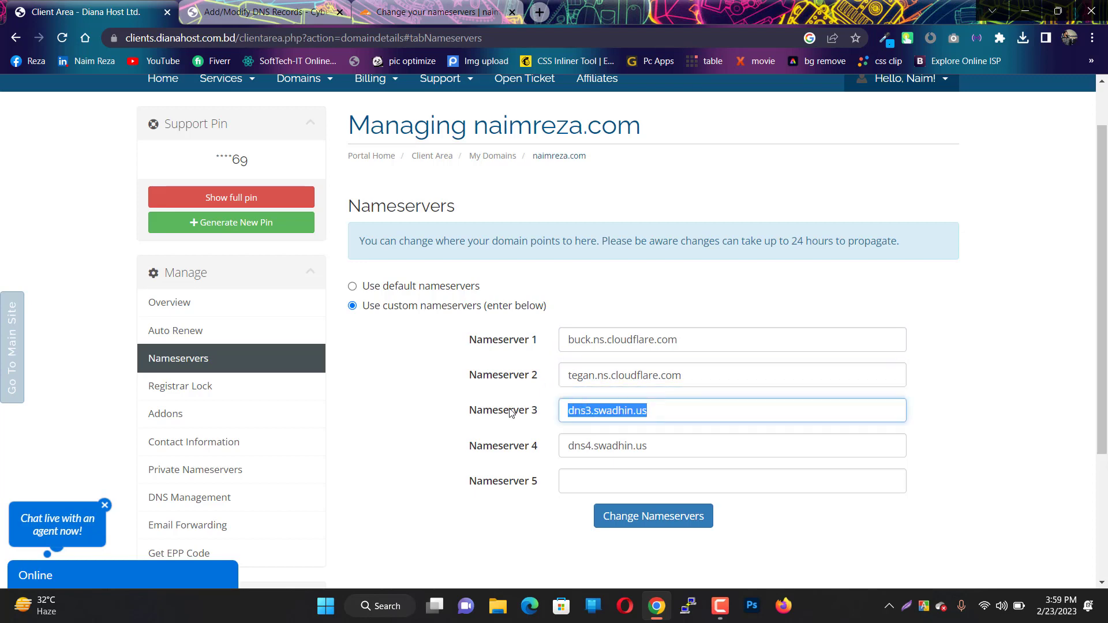
pyautogui.press('BackSpace')
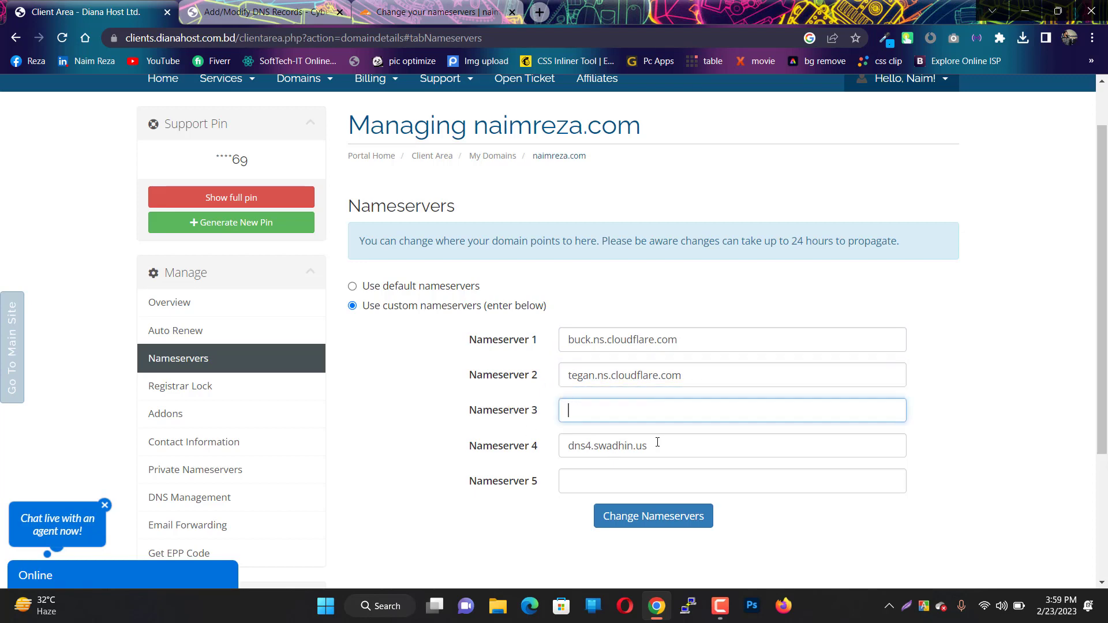
pyautogui.moveTo(658, 442); pyautogui.dragTo(515, 434)
pyautogui.press('BackSpace')
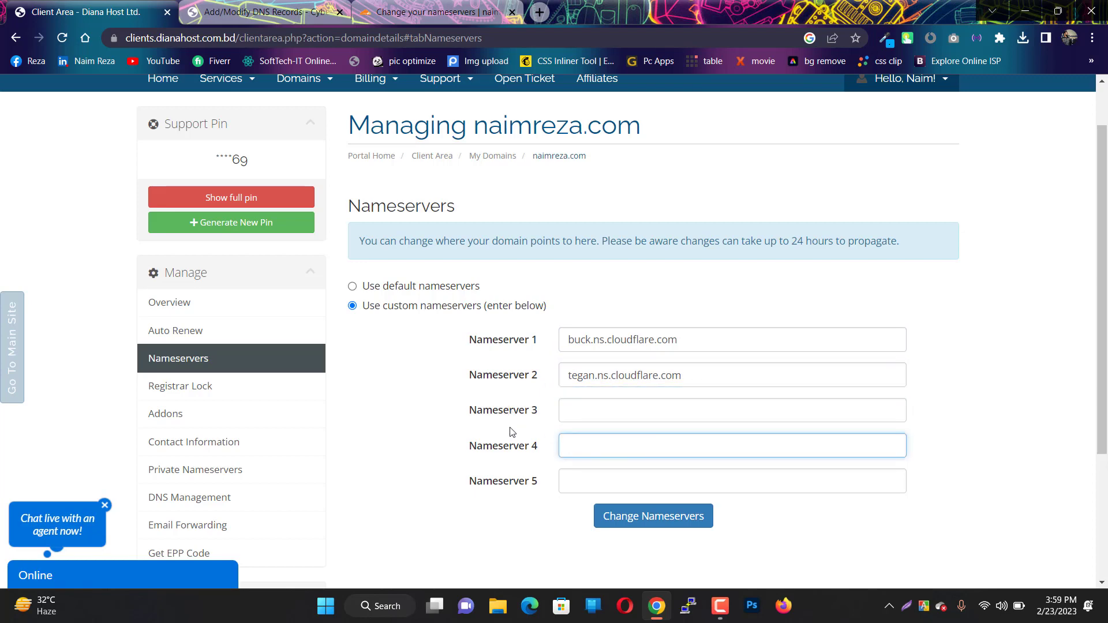
pyautogui.click(615, 525)
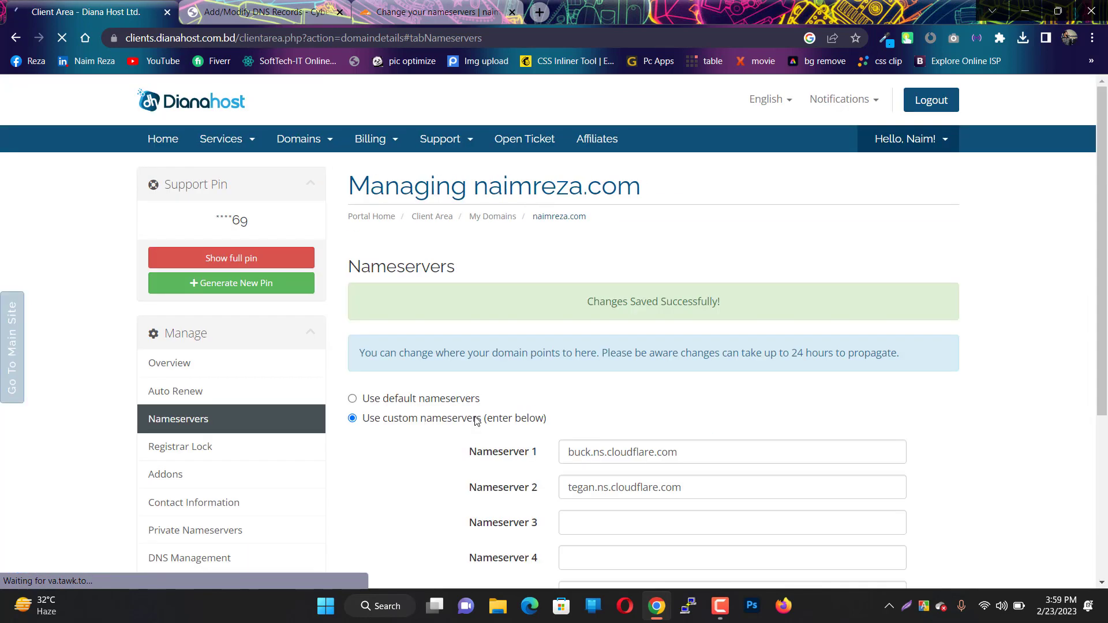
# - Mark the naimreza.com nameserver change as done in Cloudflare
pyautogui.click(410, 11)
pyautogui.scroll(-1, 412, 298)
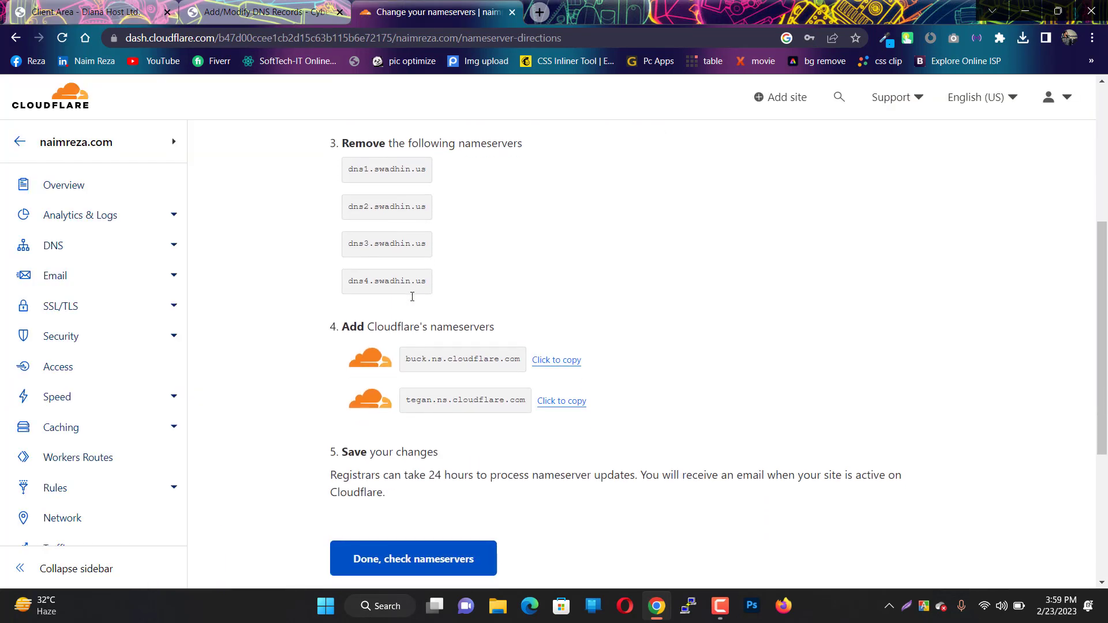
pyautogui.scroll(1, 412, 298)
pyautogui.scroll(-2, 412, 297)
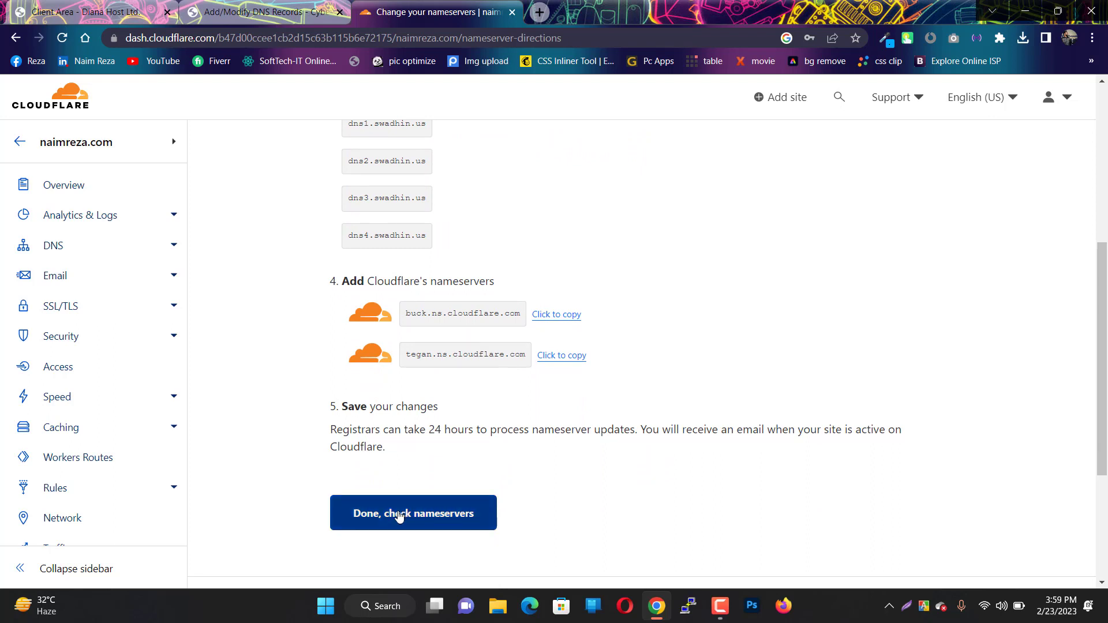
pyautogui.click(398, 515)
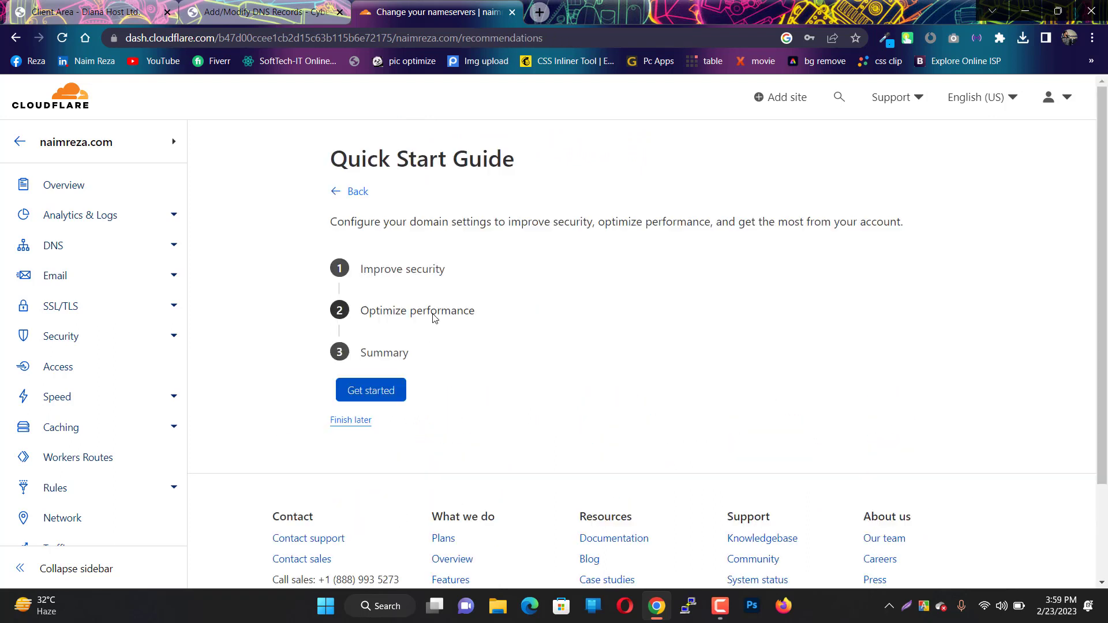
# - Start the Quick Start Guide, save Automatic HTTPS Rewrites and turn on Always Use HTTPS
pyautogui.click(381, 393)
pyautogui.scroll(-2, 379, 391)
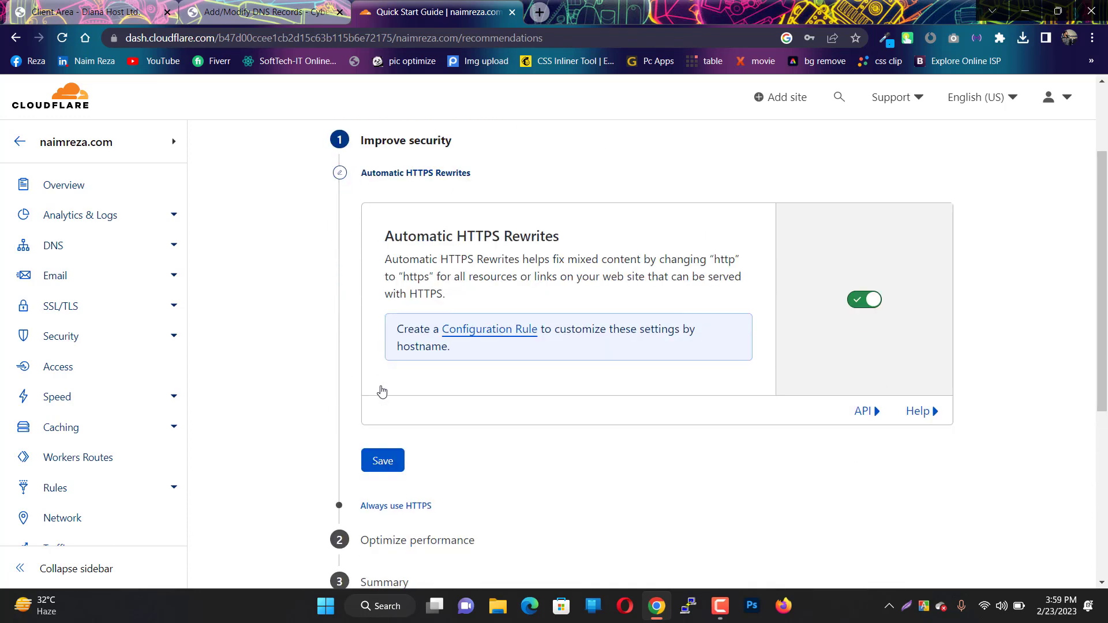
pyautogui.click(372, 460)
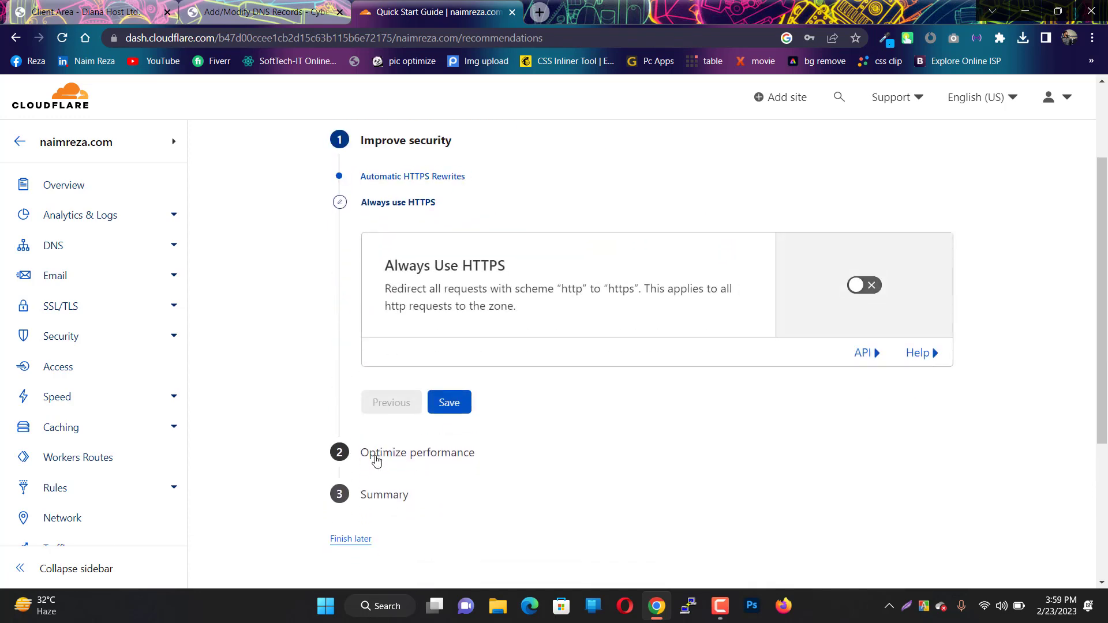
pyautogui.click(866, 284)
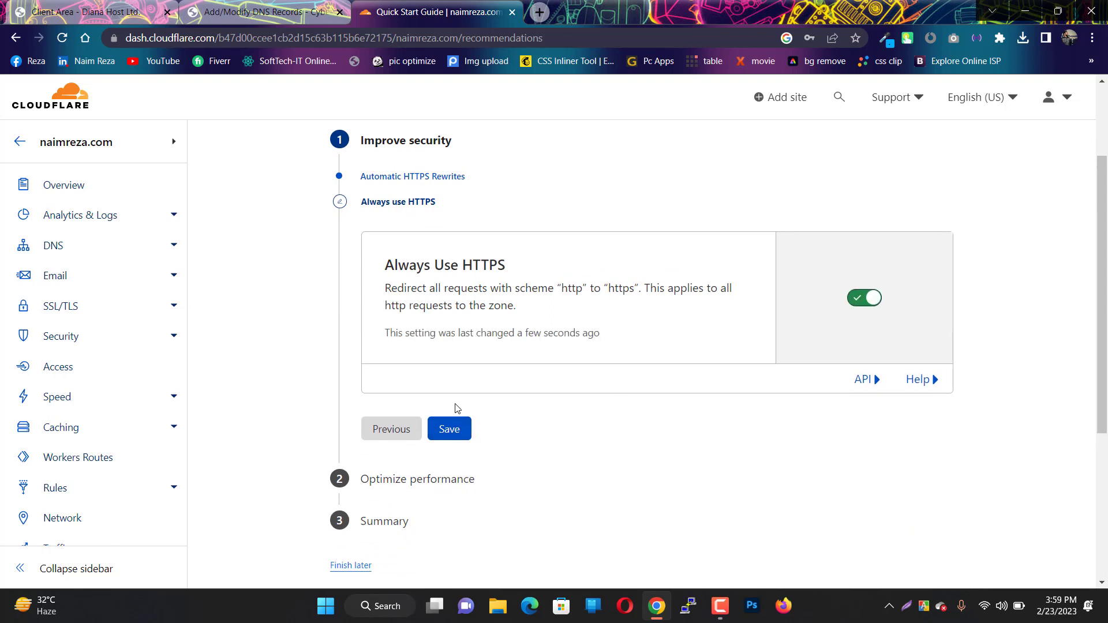
pyautogui.click(455, 430)
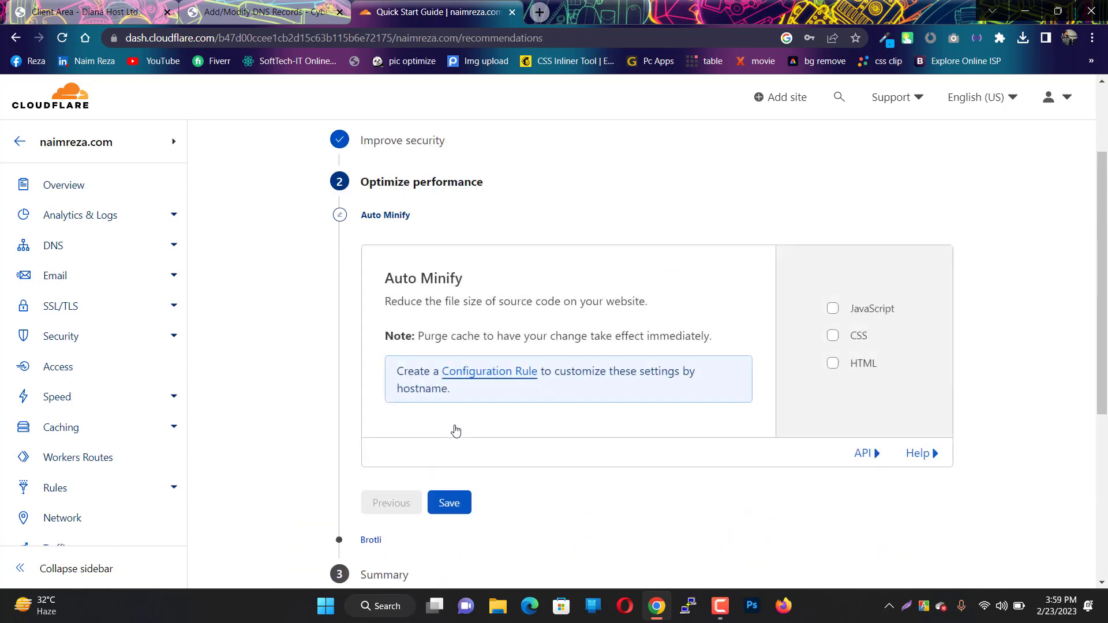
# - Enable JavaScript, CSS and HTML Auto Minify and Brotli, finish the guide, and check nameservers
pyautogui.click(832, 309)
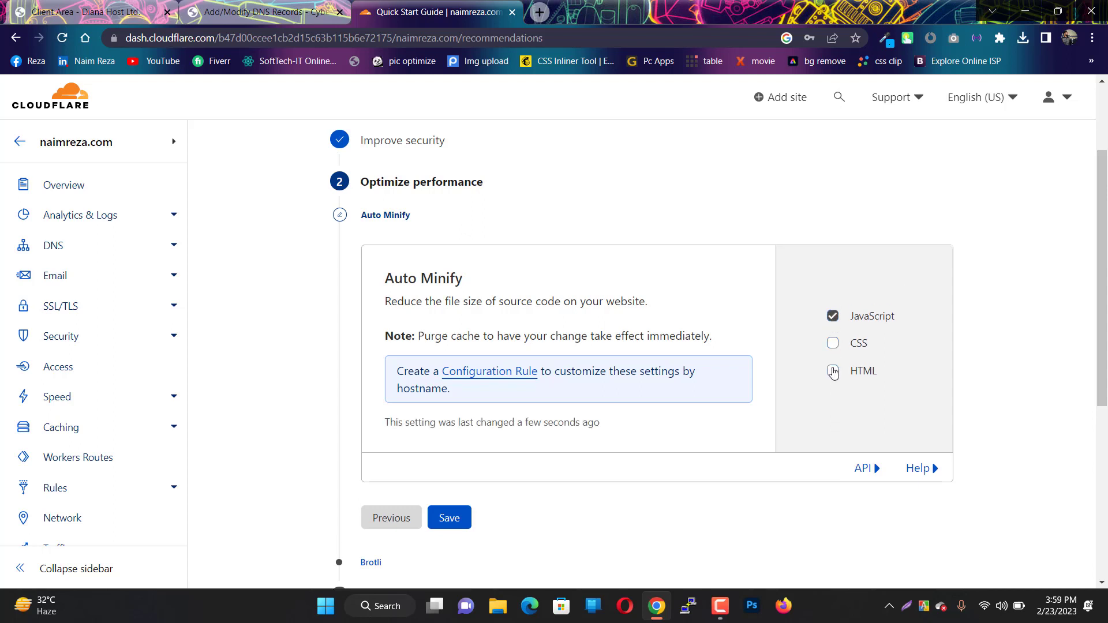
pyautogui.click(832, 343)
pyautogui.click(833, 370)
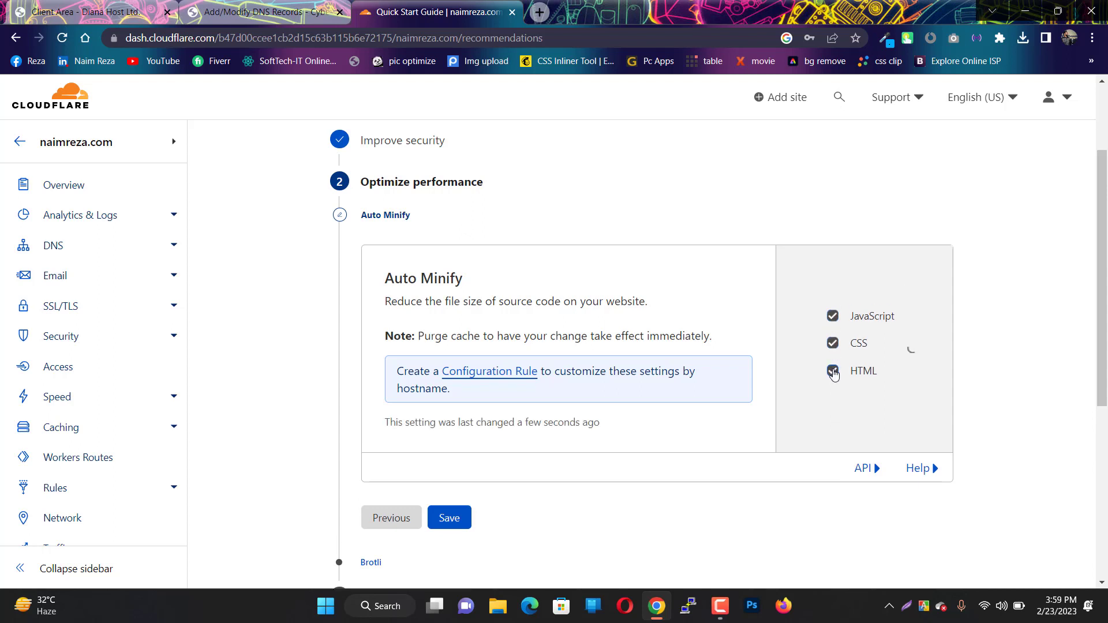
pyautogui.click(449, 521)
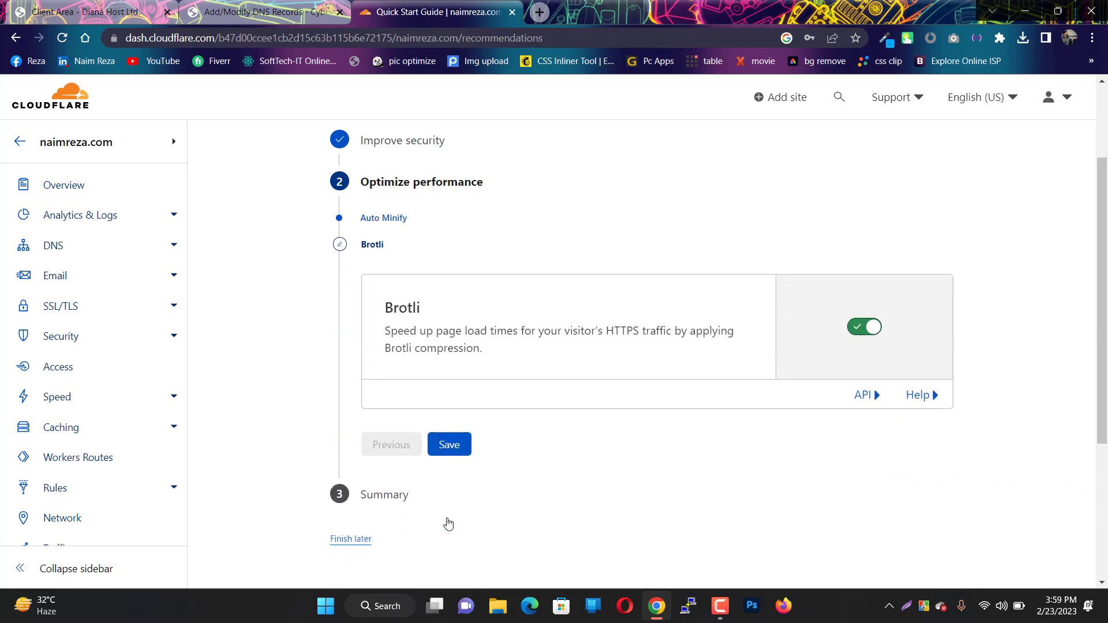
pyautogui.click(454, 446)
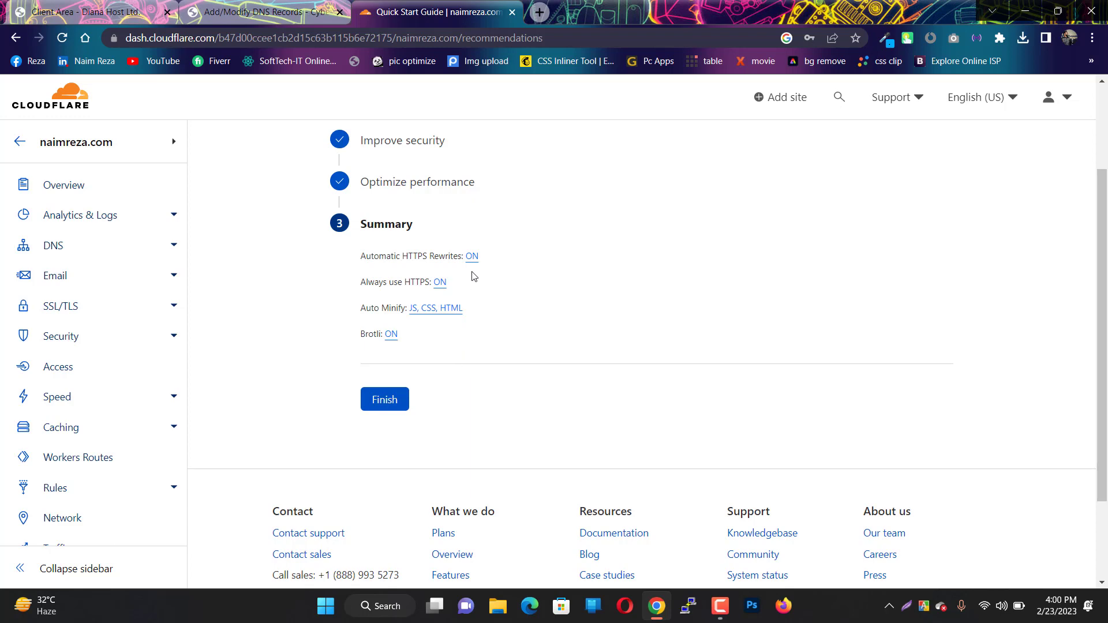
pyautogui.click(392, 401)
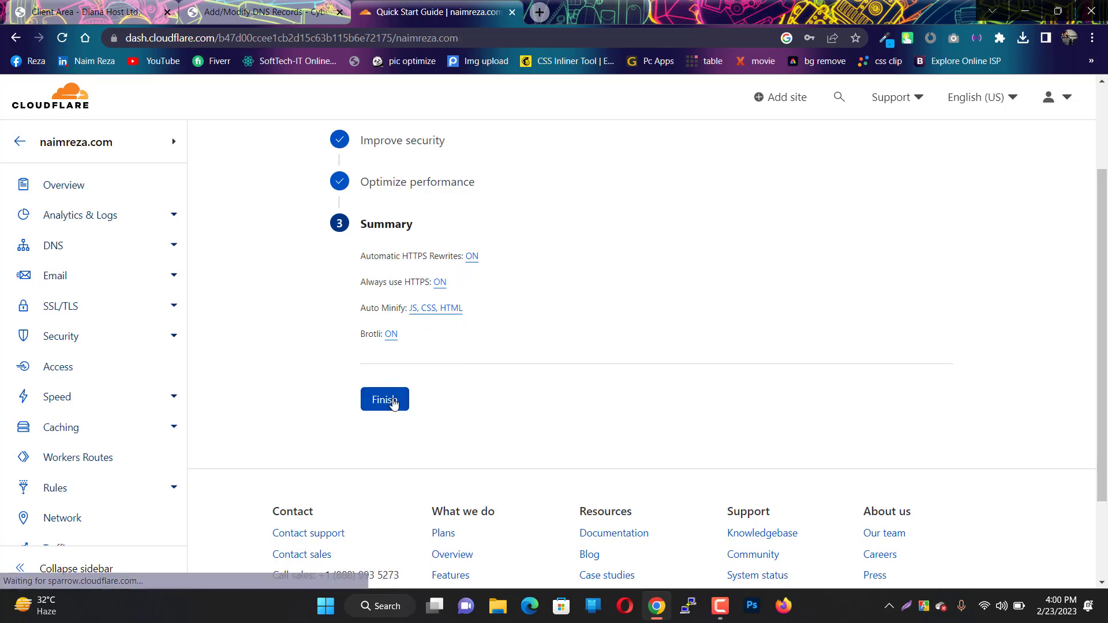
pyautogui.scroll(-3, 392, 402)
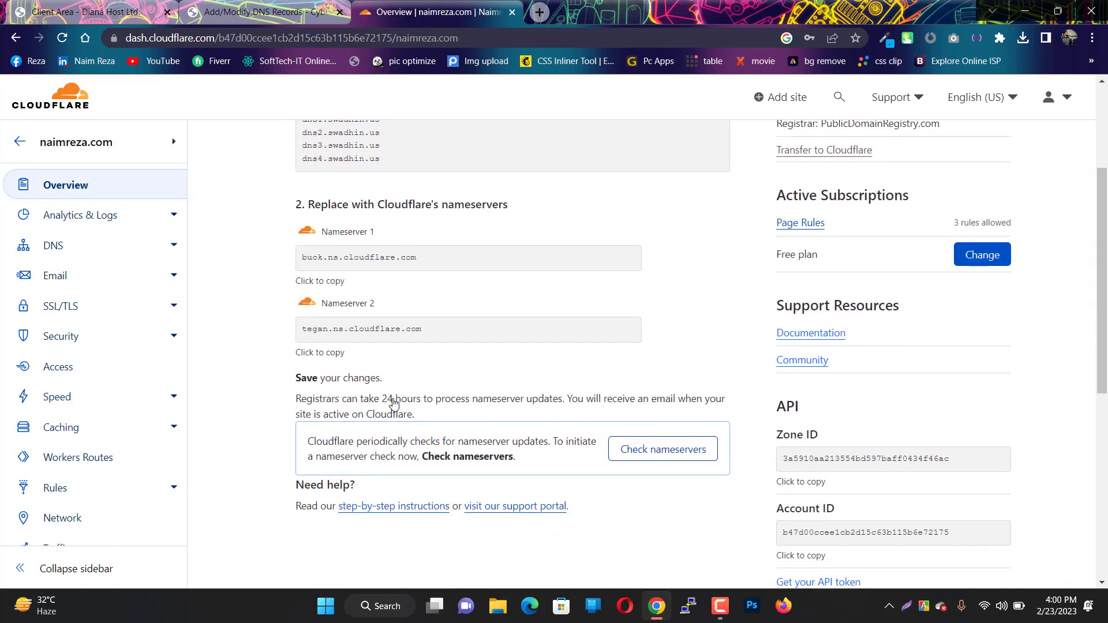
pyautogui.click(623, 453)
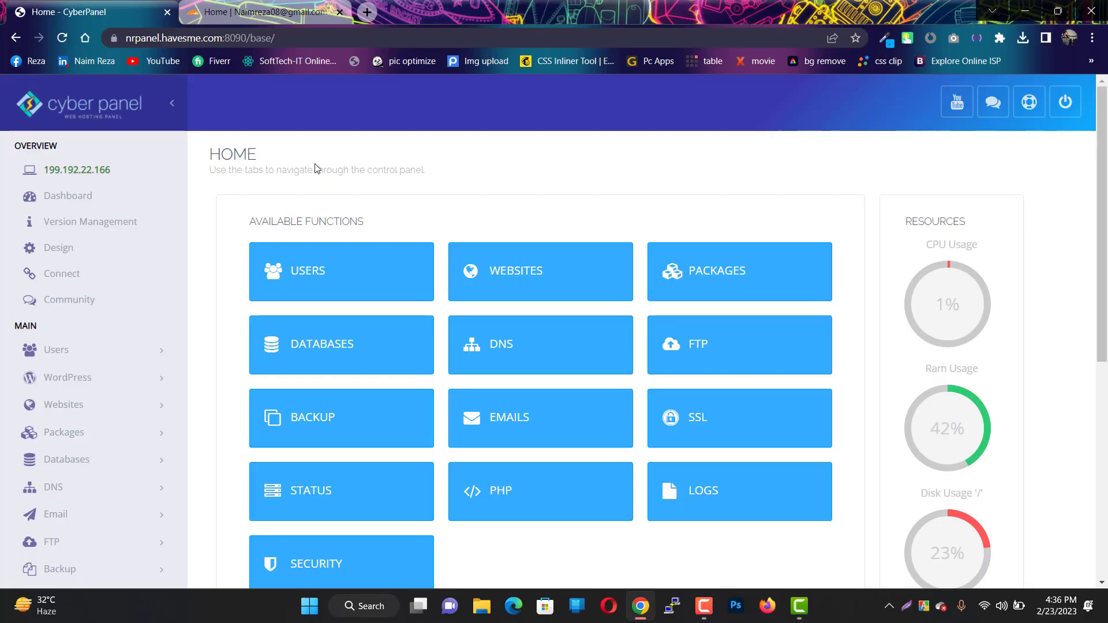
# - Load naimreza.com in CyberPanel's Add/Delete Records page, showing two A records at 199.192.22.166
pyautogui.scroll(-2, 111, 425)
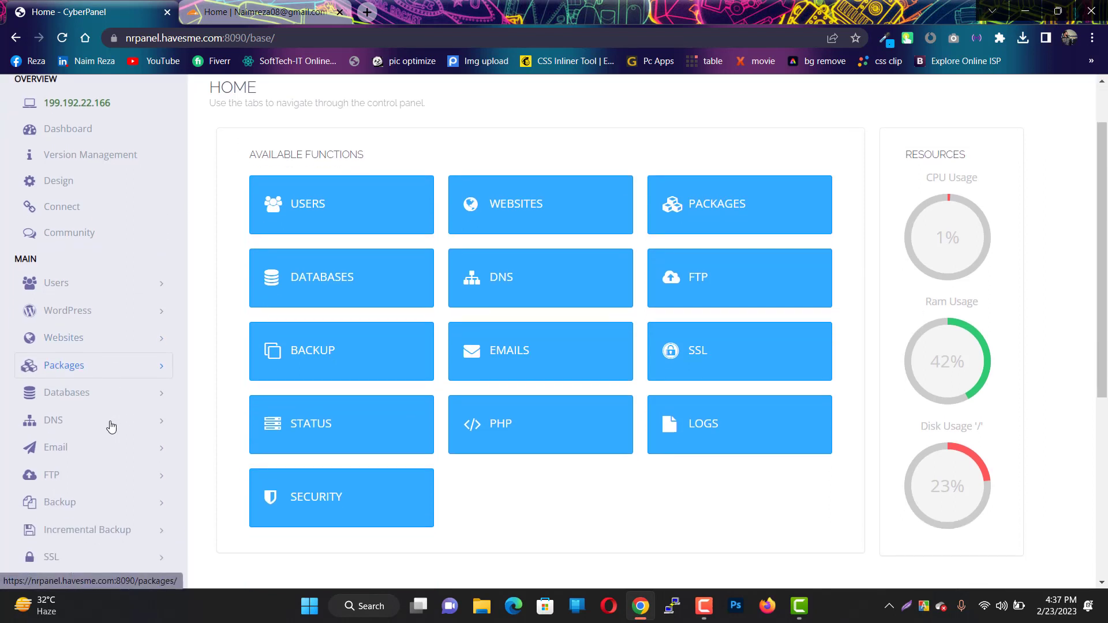
pyautogui.click(92, 408)
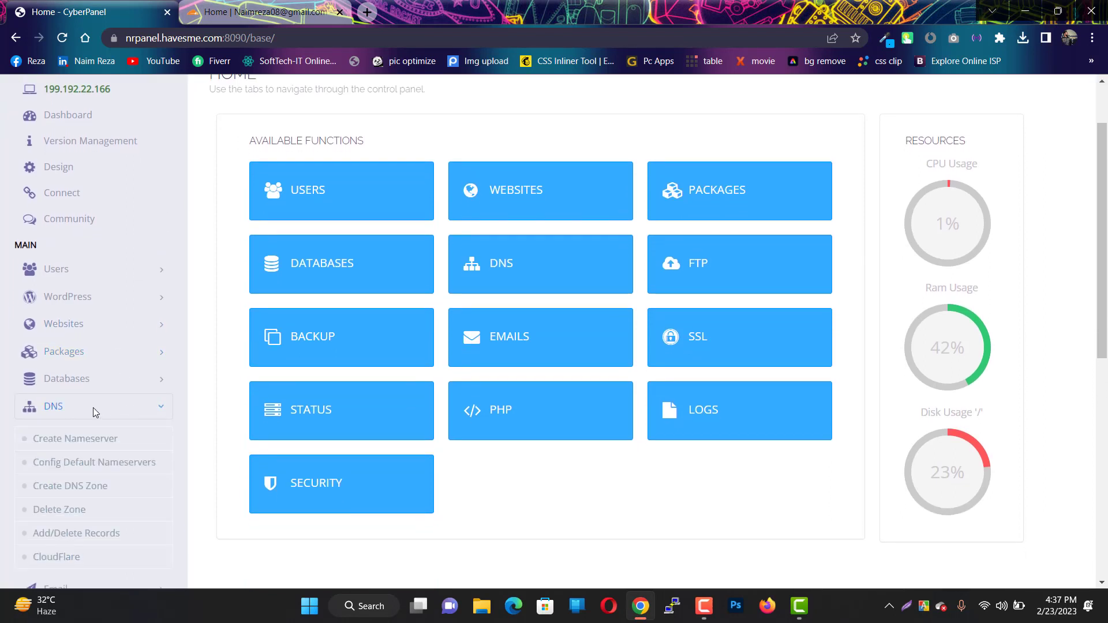
pyautogui.scroll(-1, 93, 407)
pyautogui.scroll(-1, 93, 407)
pyautogui.click(72, 460)
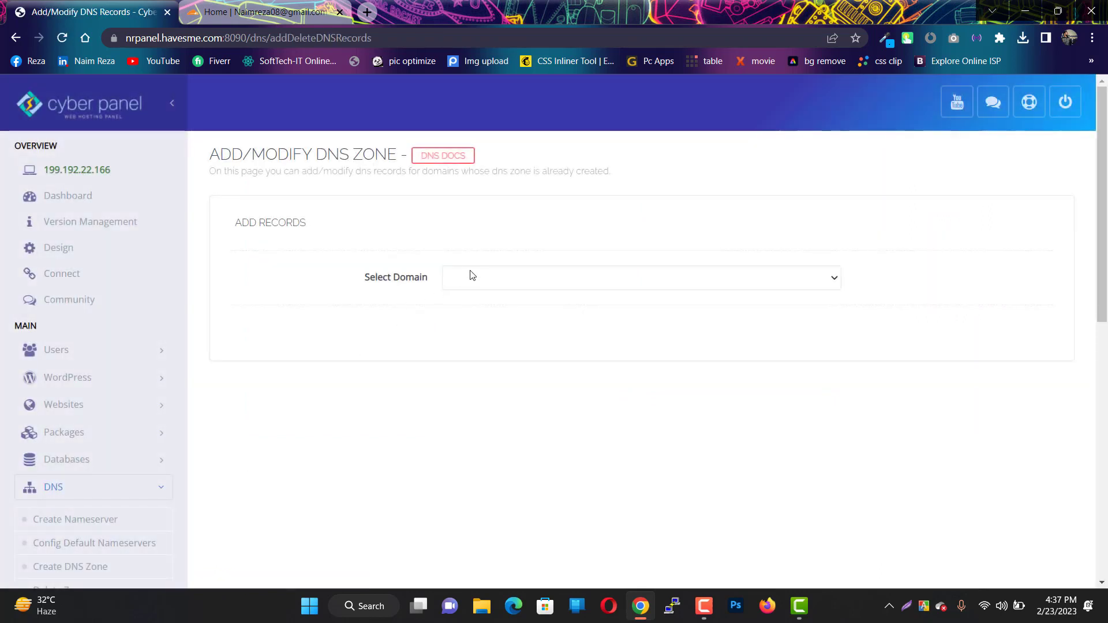
pyautogui.click(474, 276)
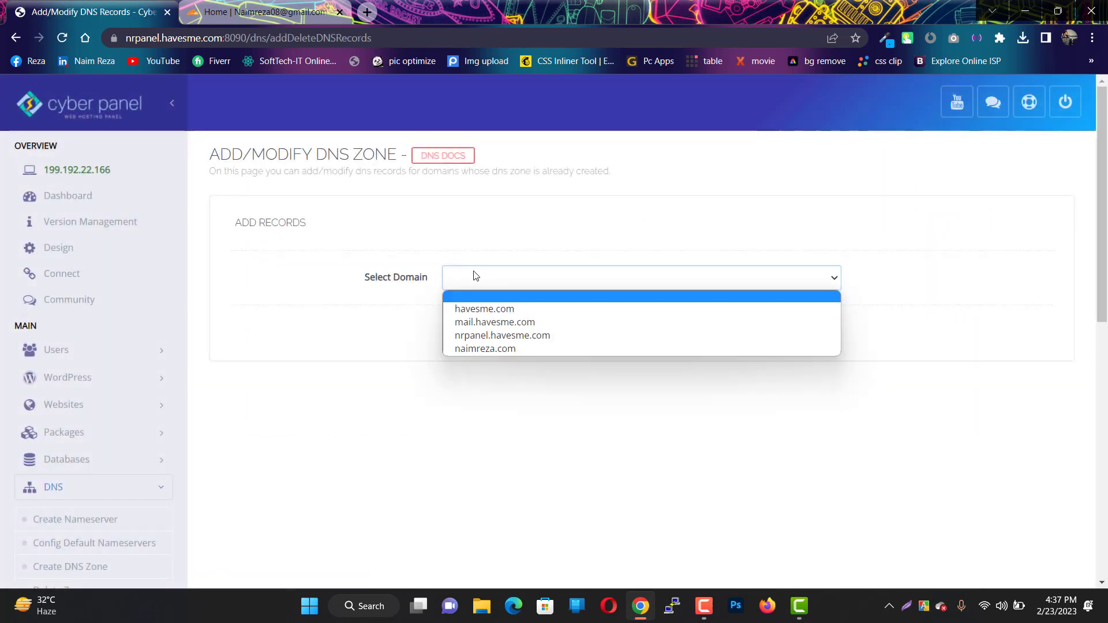
pyautogui.click(480, 350)
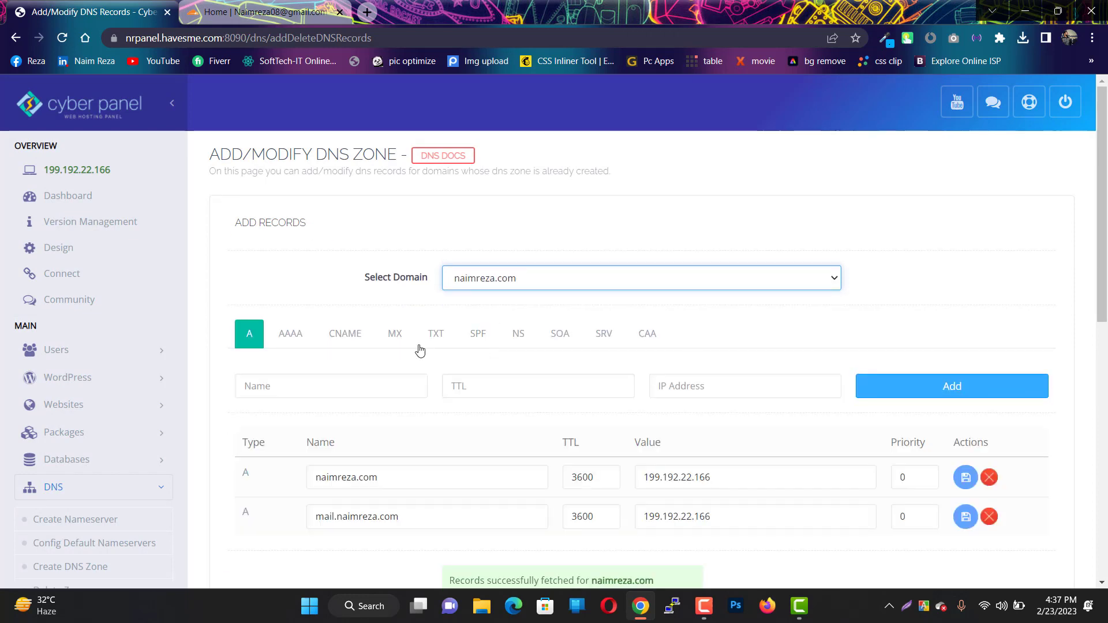
pyautogui.scroll(-2, 413, 350)
pyautogui.scroll(-1, 412, 350)
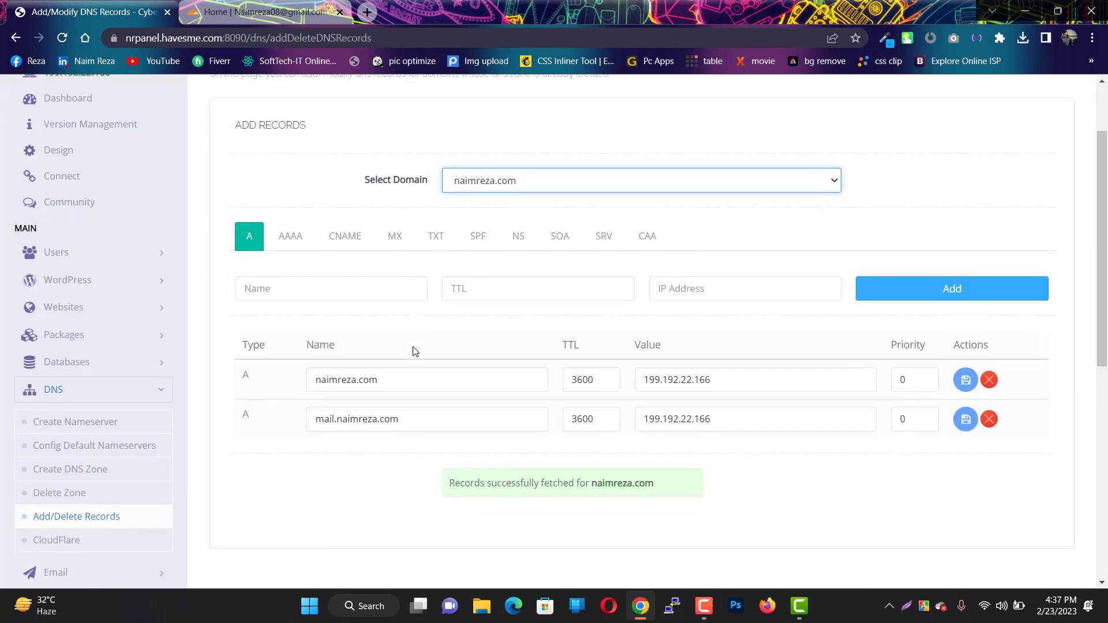
pyautogui.click(267, 15)
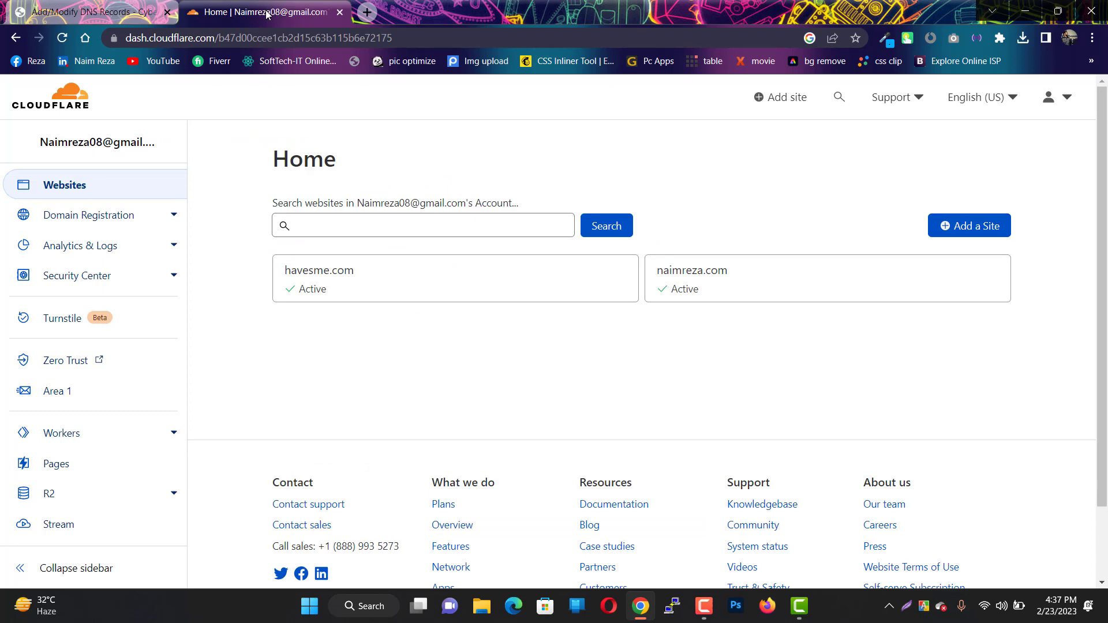
# - Open naimreza.com's Cloudflare DNS page and copy the first record's IP 199.192.22.166 from CyberPanel
pyautogui.click(693, 288)
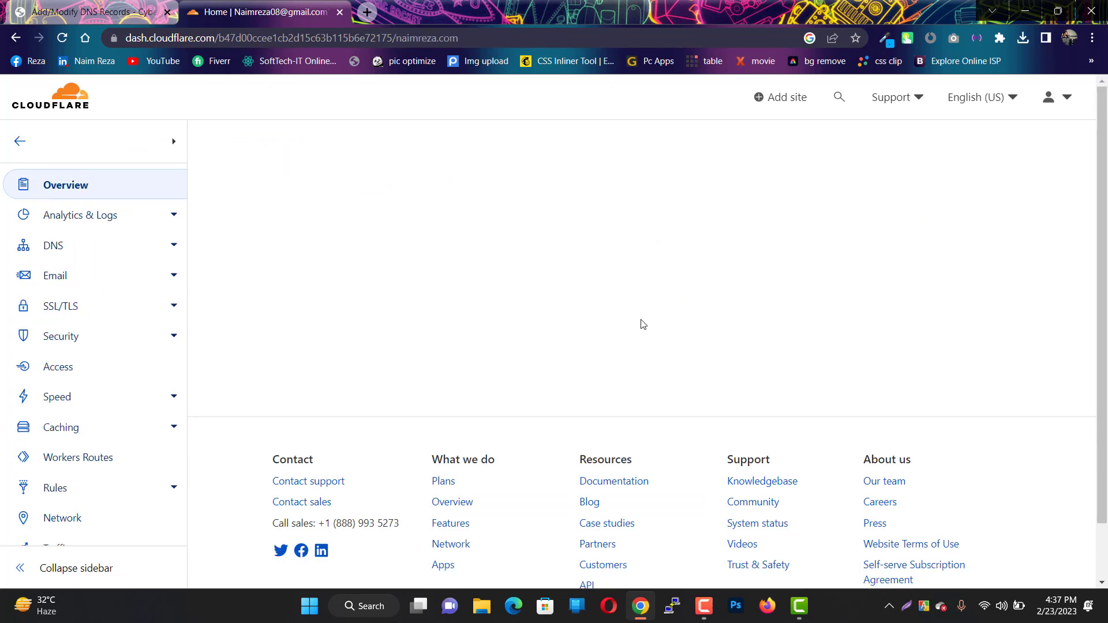
pyautogui.click(116, 256)
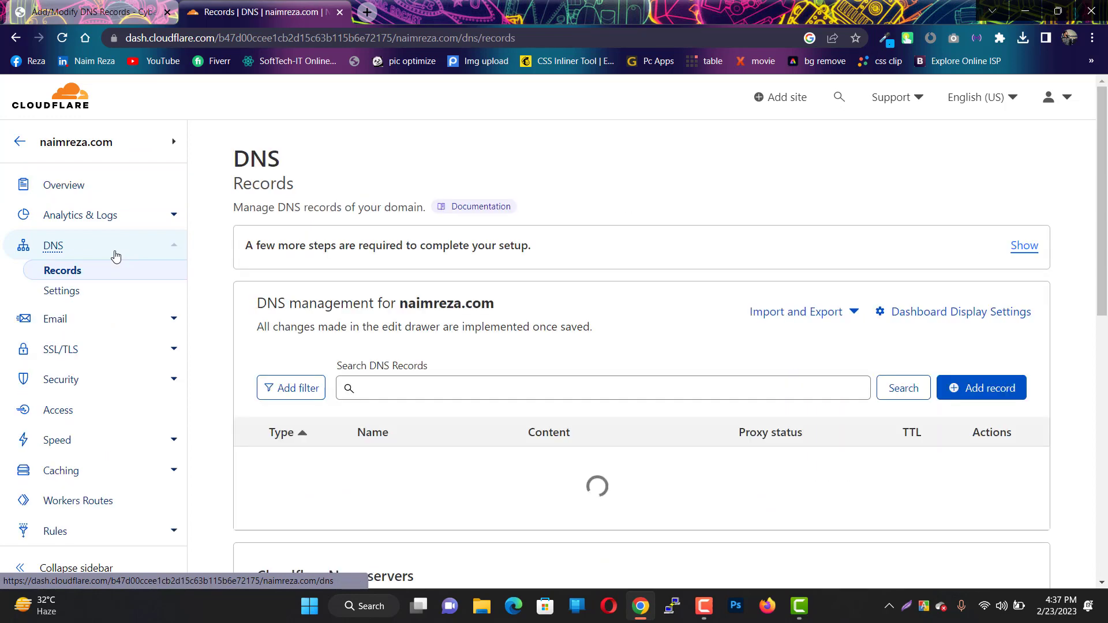
pyautogui.scroll(-2, 459, 324)
pyautogui.scroll(-1, 459, 324)
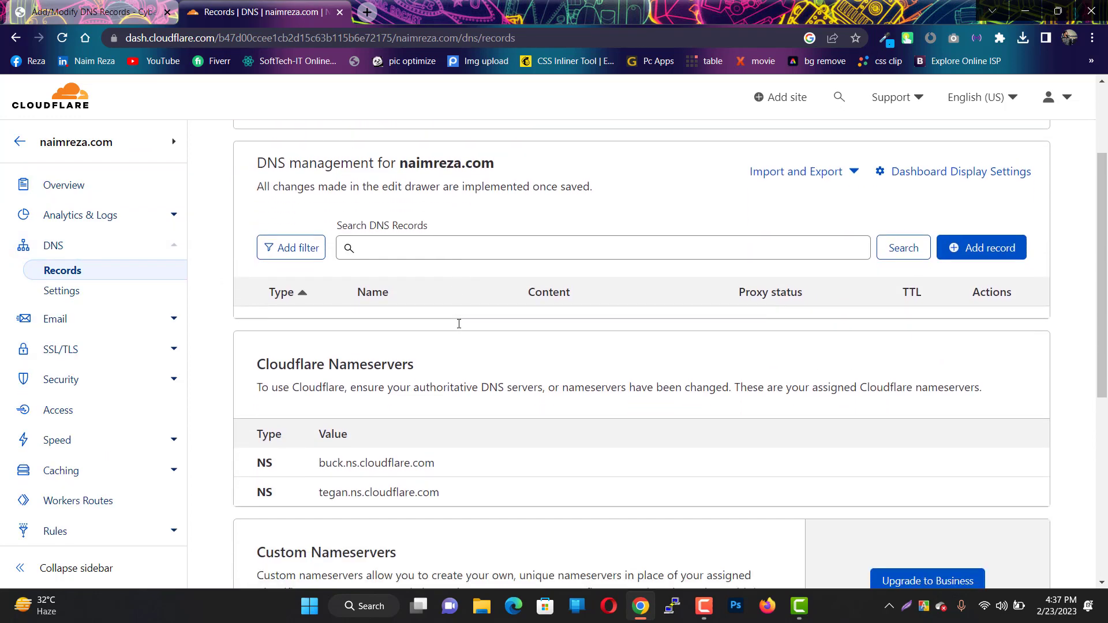
pyautogui.click(98, 11)
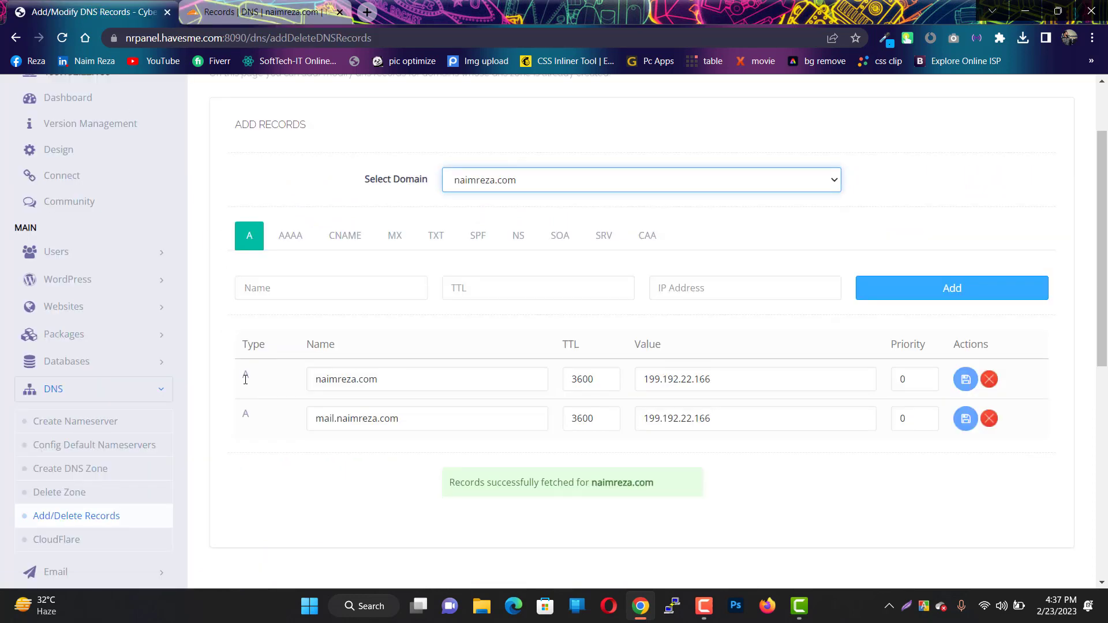
pyautogui.moveTo(388, 381); pyautogui.dragTo(301, 383)
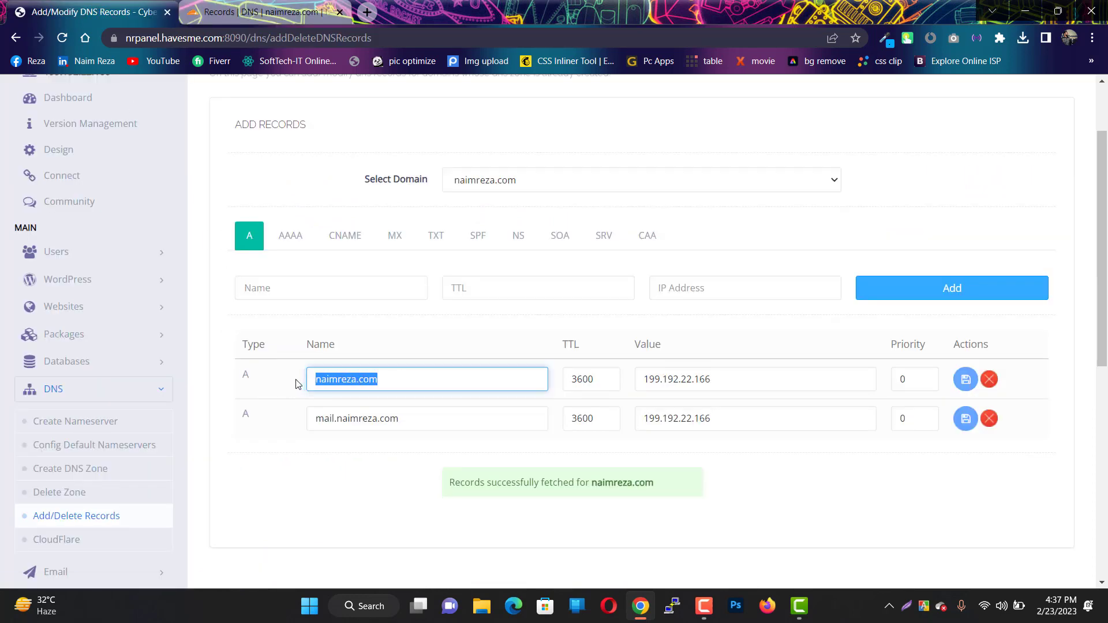
pyautogui.moveTo(722, 380); pyautogui.dragTo(606, 379)
pyautogui.hotkey('ctrl', 'c')
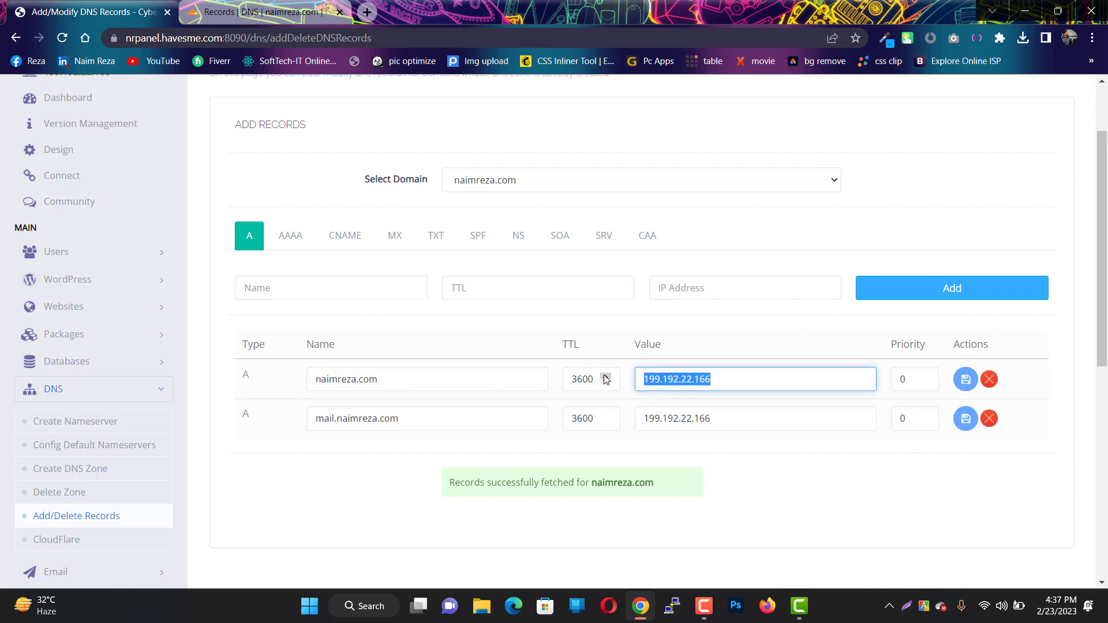
# - Add and save an A record naimreza.com pointing to 199.192.22.166
pyautogui.click(270, 10)
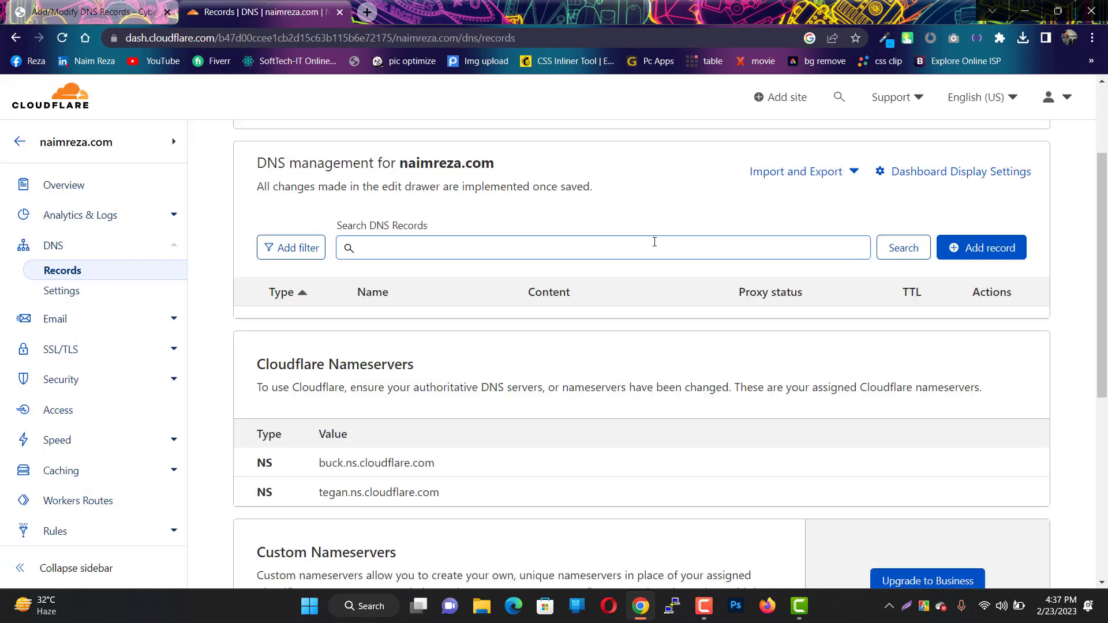
pyautogui.click(995, 247)
pyautogui.click(461, 346)
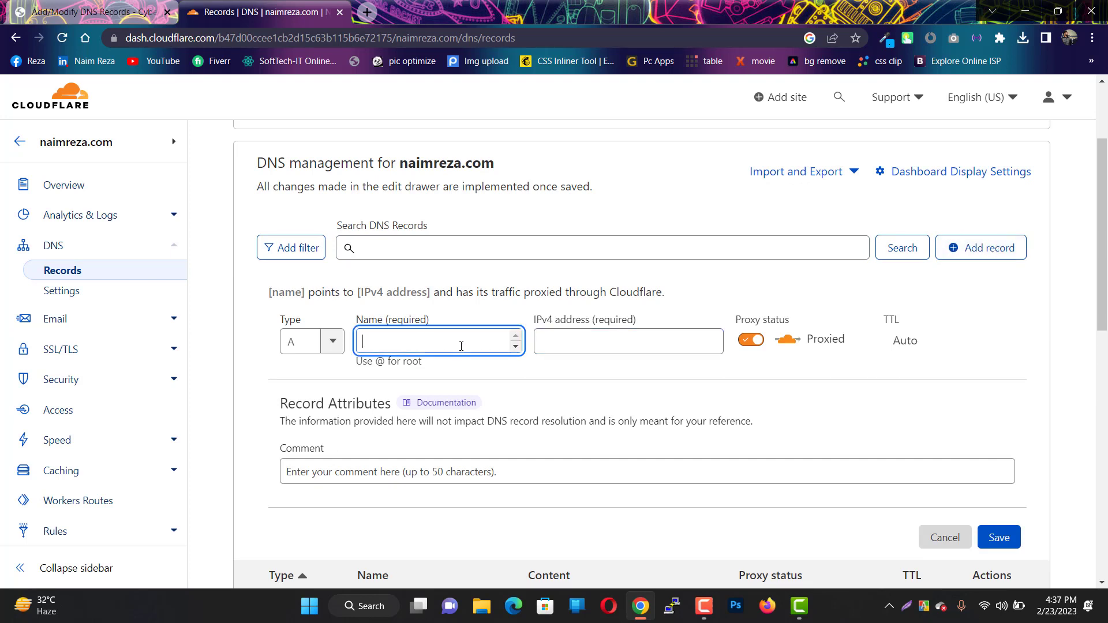
pyautogui.write('naim')
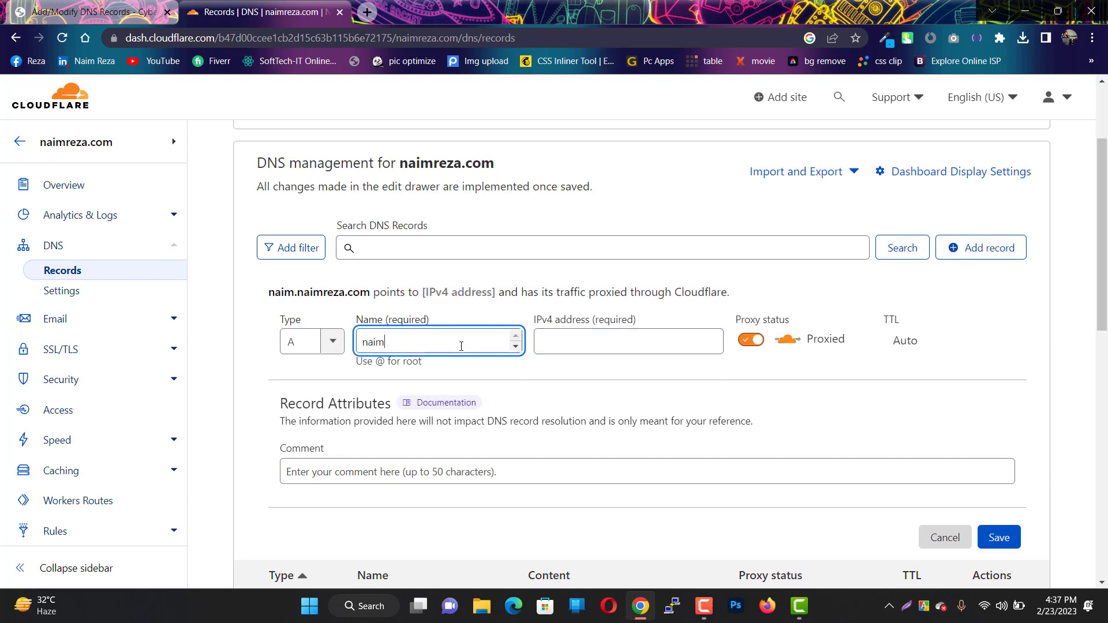
pyautogui.write('reza,')
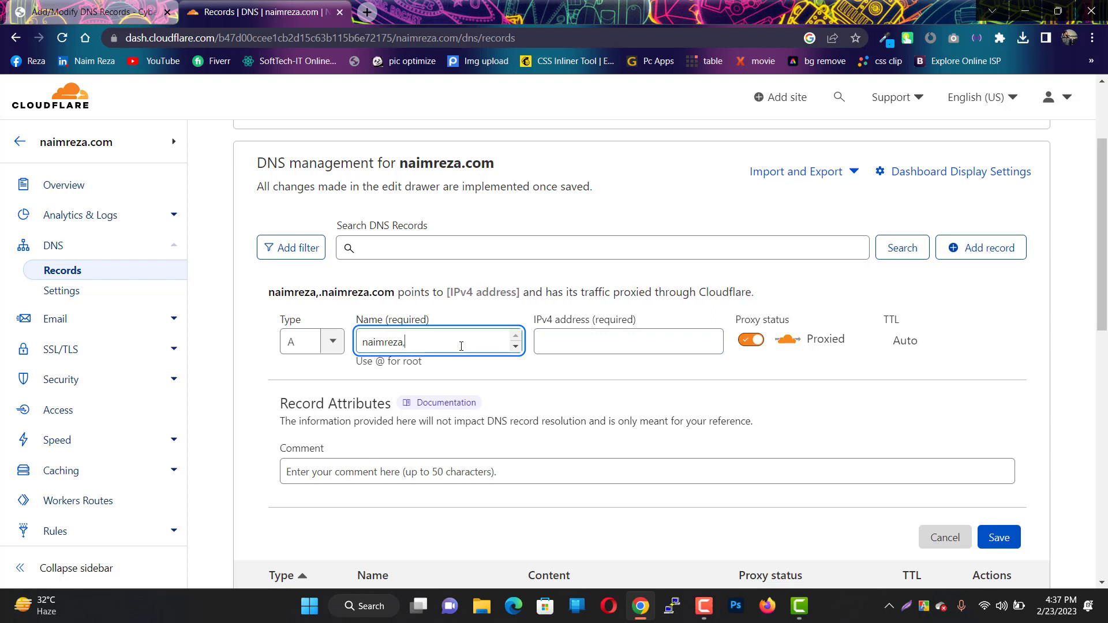
pyautogui.press('BackSpace')
pyautogui.write('.com')
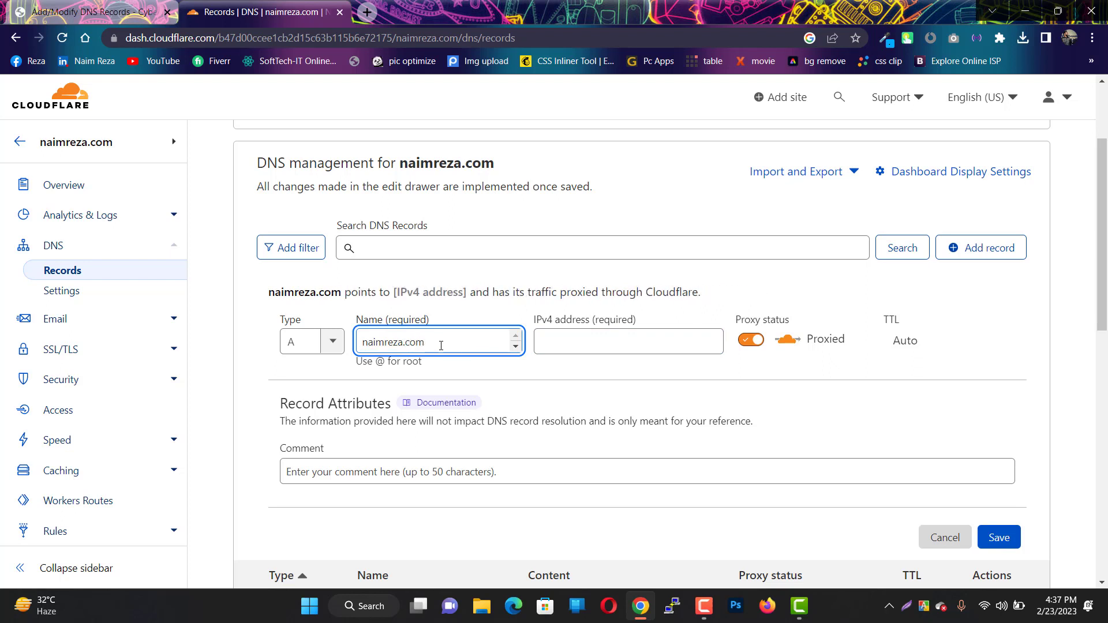
pyautogui.moveTo(441, 345); pyautogui.dragTo(321, 340)
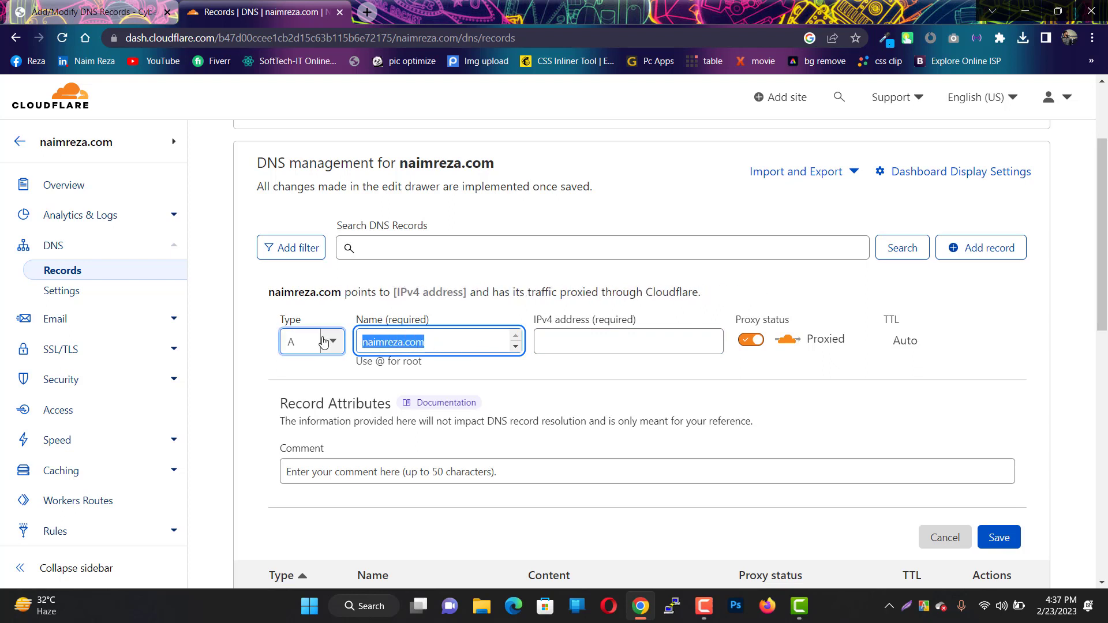
pyautogui.click(600, 345)
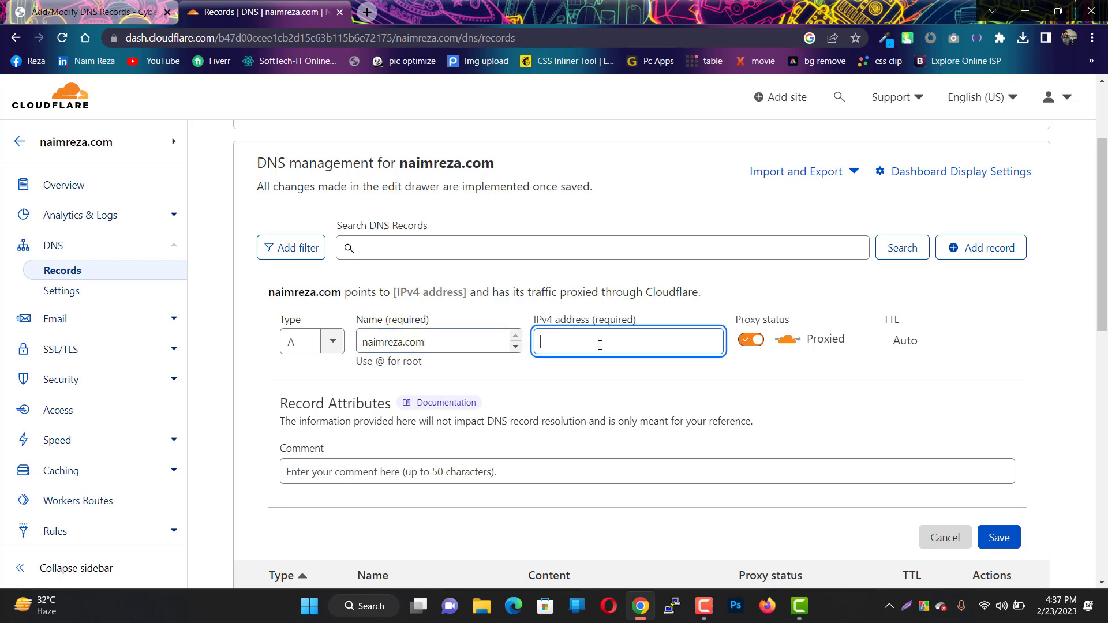
pyautogui.hotkey('ctrl', 'v')
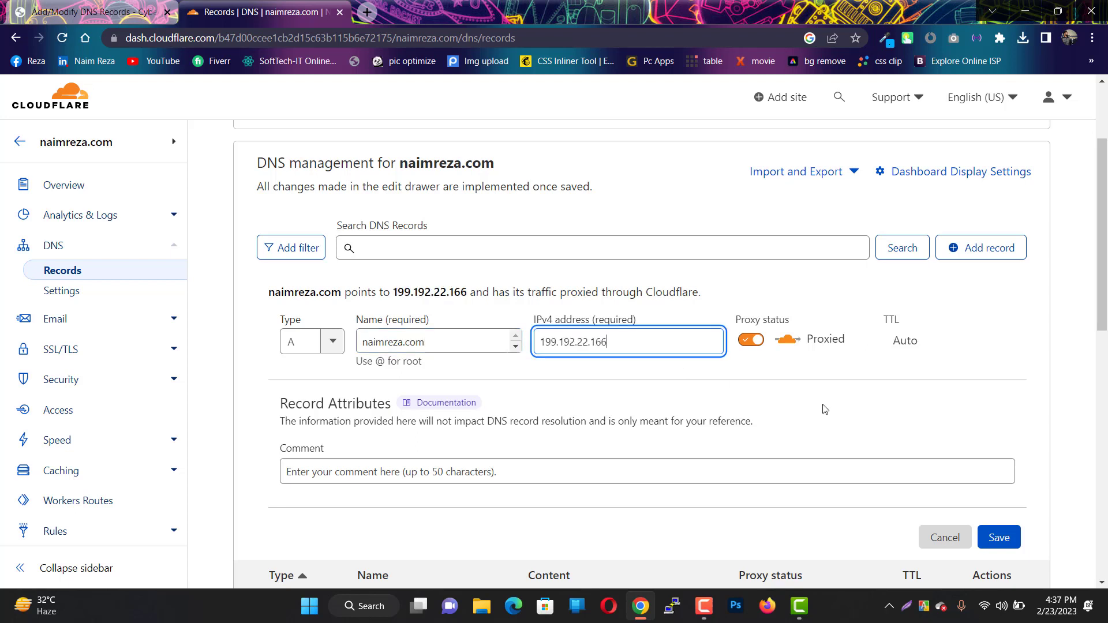
pyautogui.click(990, 532)
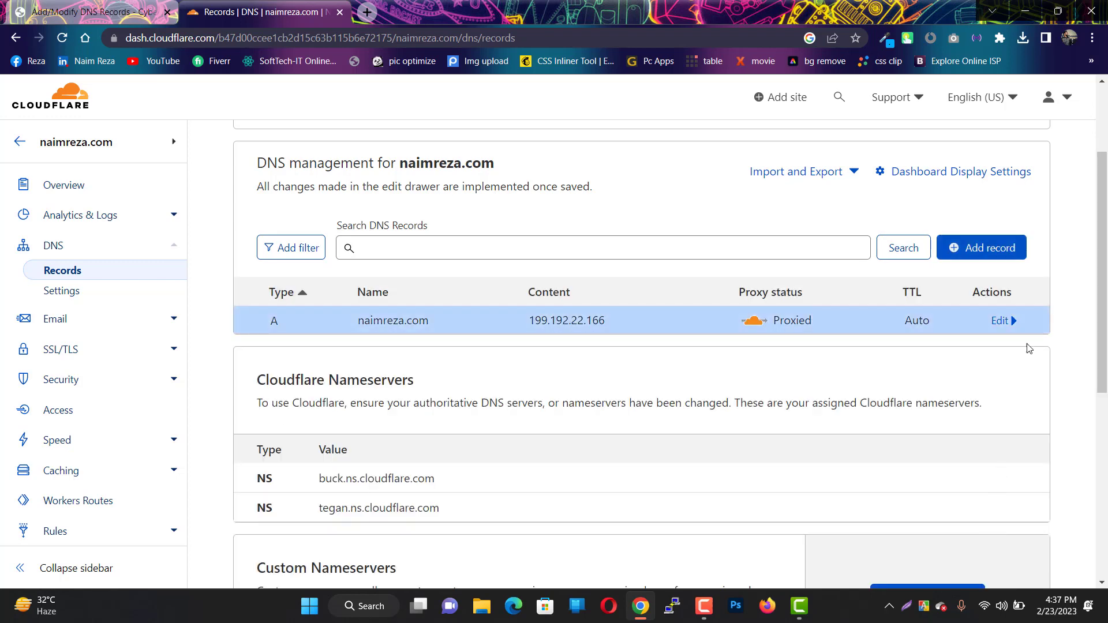
# - Start a new record and paste 199.192.22.166 from CyberPanel's mail entry as its IPv4 address
pyautogui.click(982, 252)
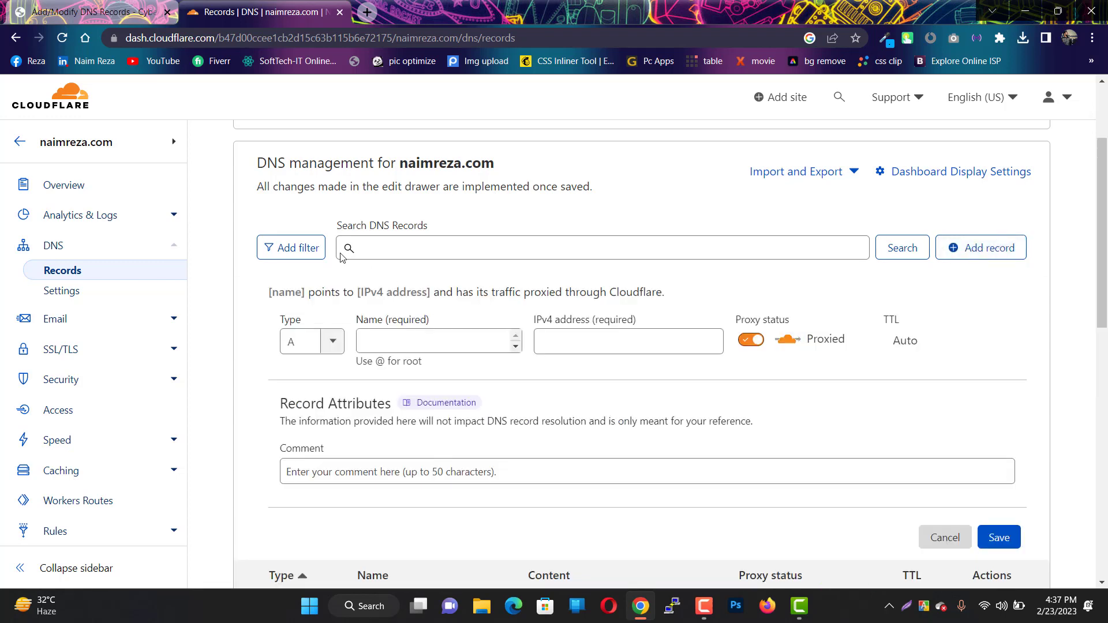
pyautogui.click(114, 19)
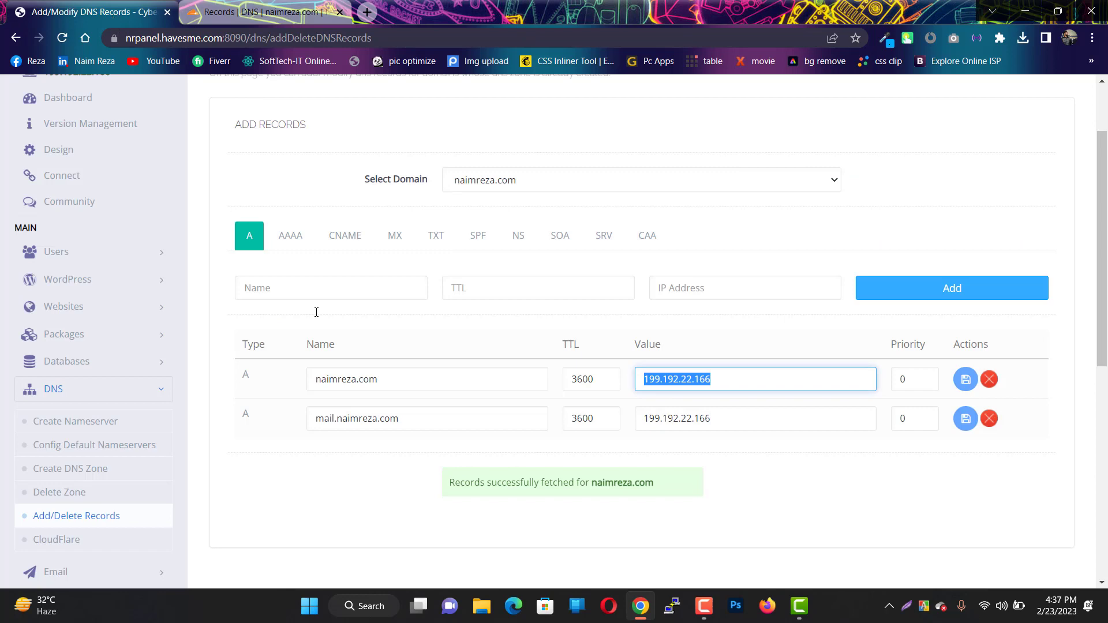
pyautogui.moveTo(411, 417); pyautogui.dragTo(278, 420)
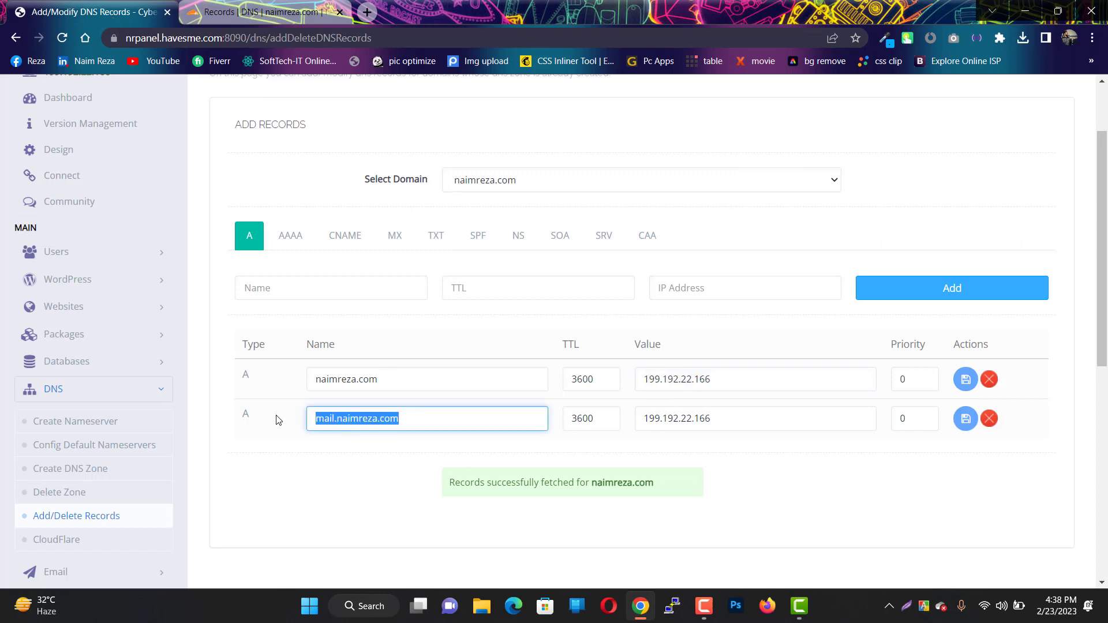
pyautogui.click(262, 7)
pyautogui.scroll(-1, 686, 472)
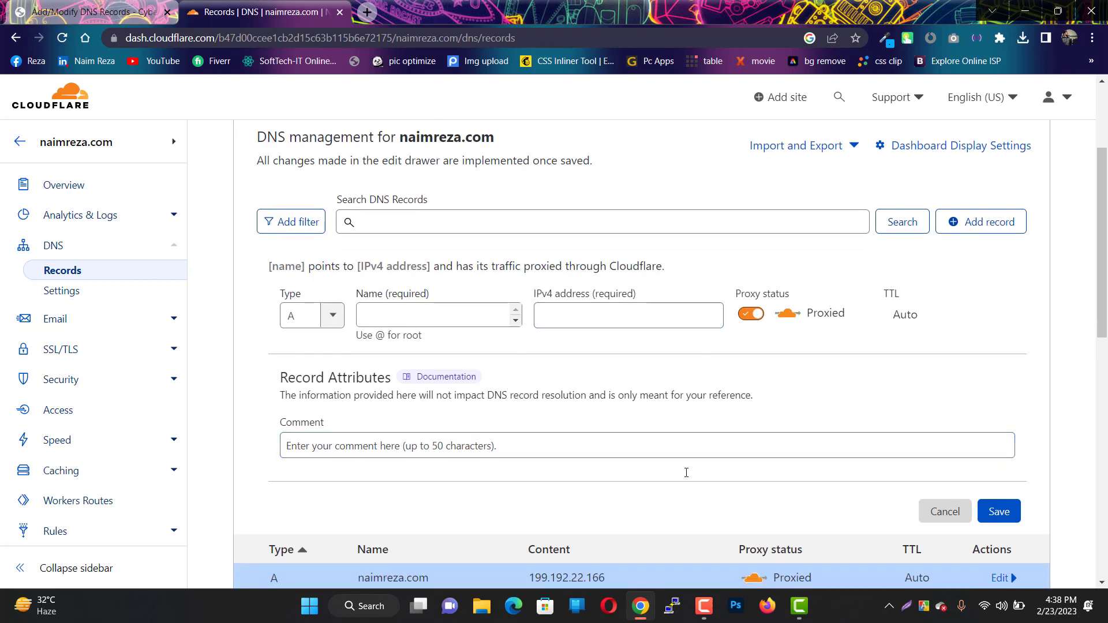
pyautogui.click(597, 313)
pyautogui.hotkey('ctrl', 'v')
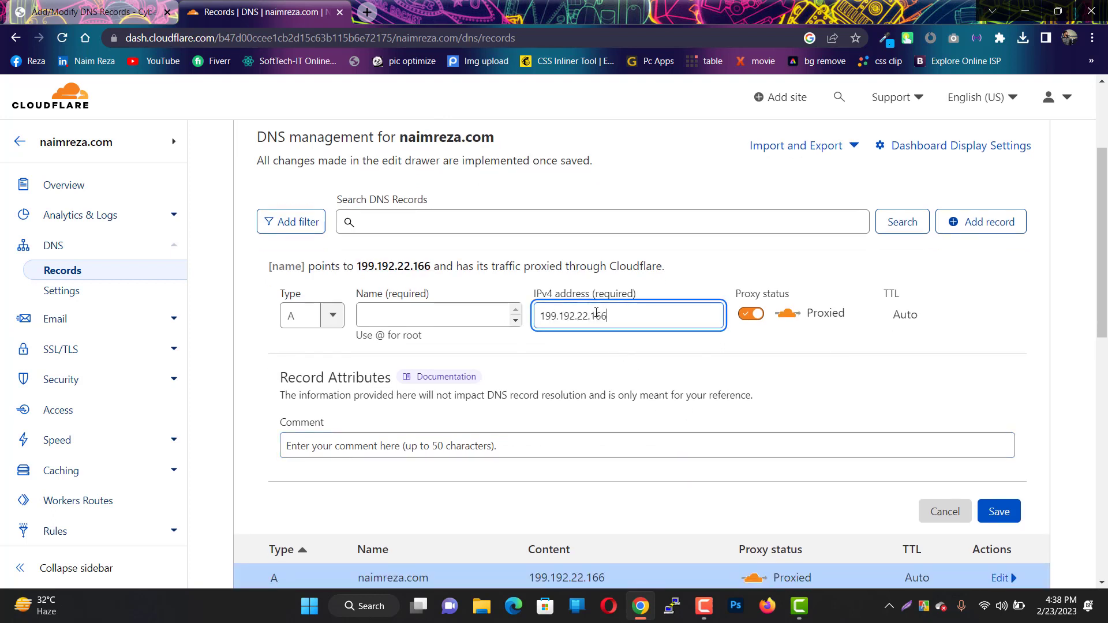
# - Name the A record mail and save it
pyautogui.click(479, 318)
pyautogui.write('mail')
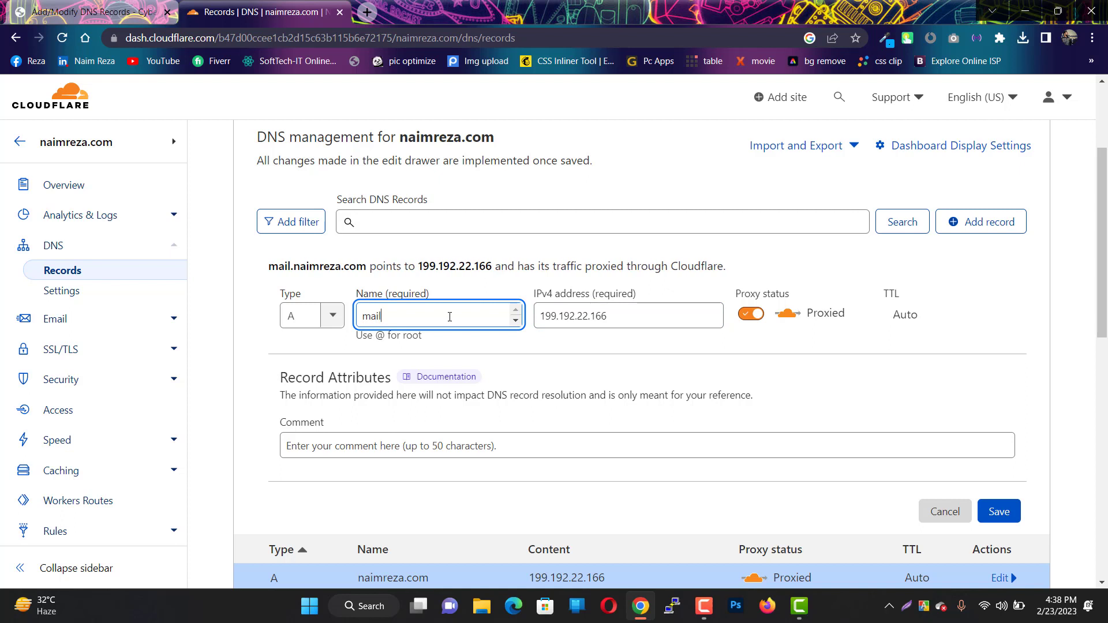
pyautogui.write('.')
pyautogui.press('BackSpace')
pyautogui.moveTo(400, 321); pyautogui.dragTo(344, 324)
pyautogui.click(387, 321)
pyautogui.click(996, 515)
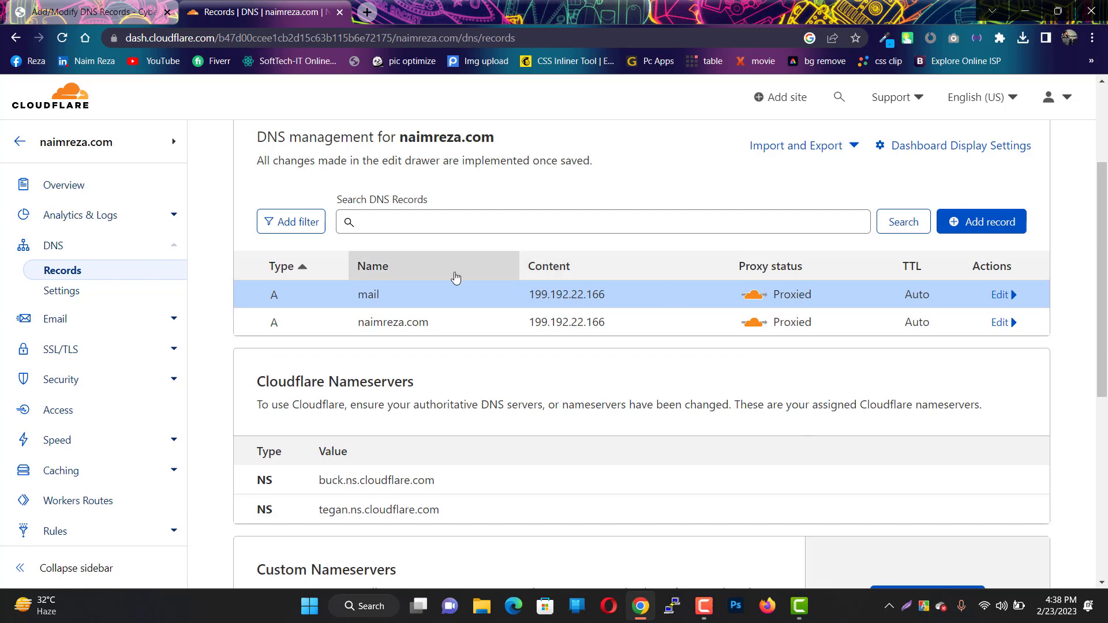
pyautogui.click(122, 9)
# - Review CyberPanel's AAAA and CNAME records, then start a new Cloudflare record of type CNAME
pyautogui.click(286, 237)
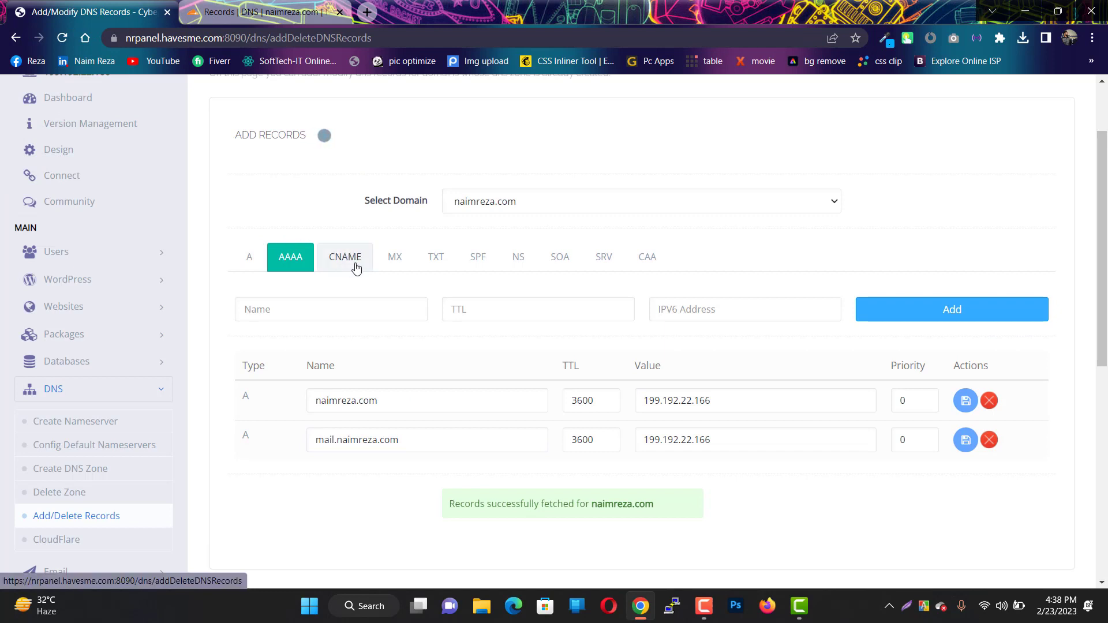
pyautogui.click(348, 239)
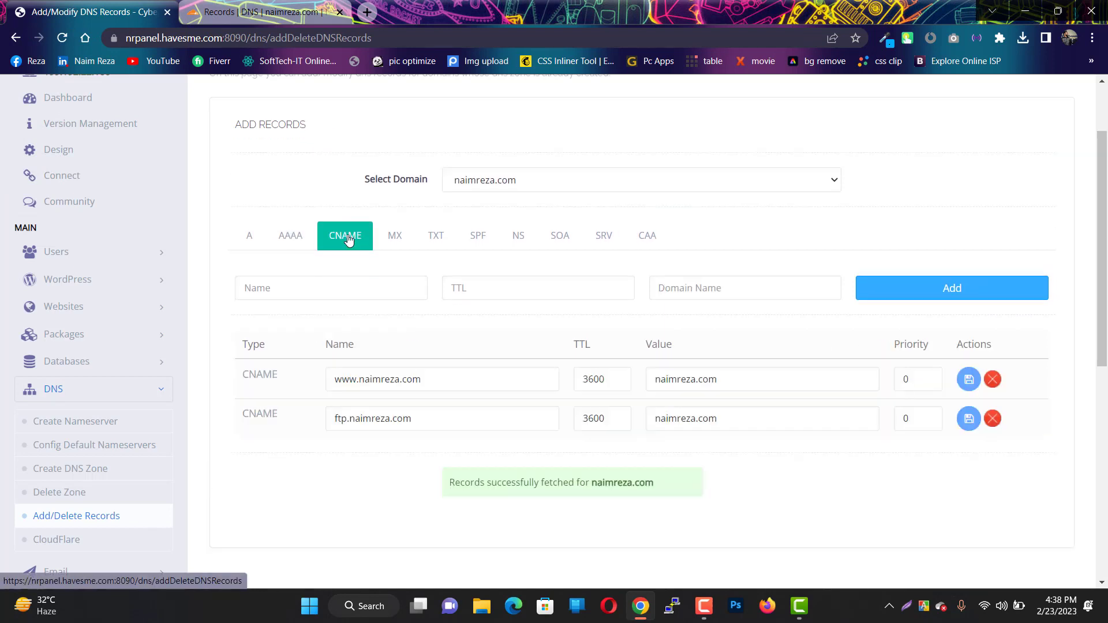
pyautogui.click(267, 14)
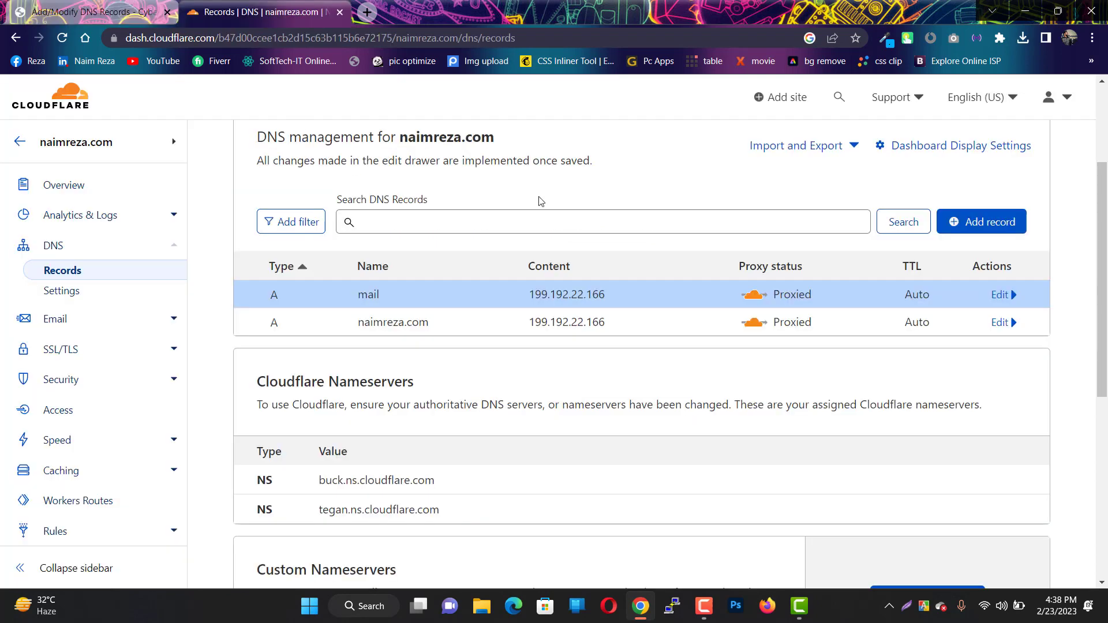
pyautogui.click(988, 222)
pyautogui.click(315, 315)
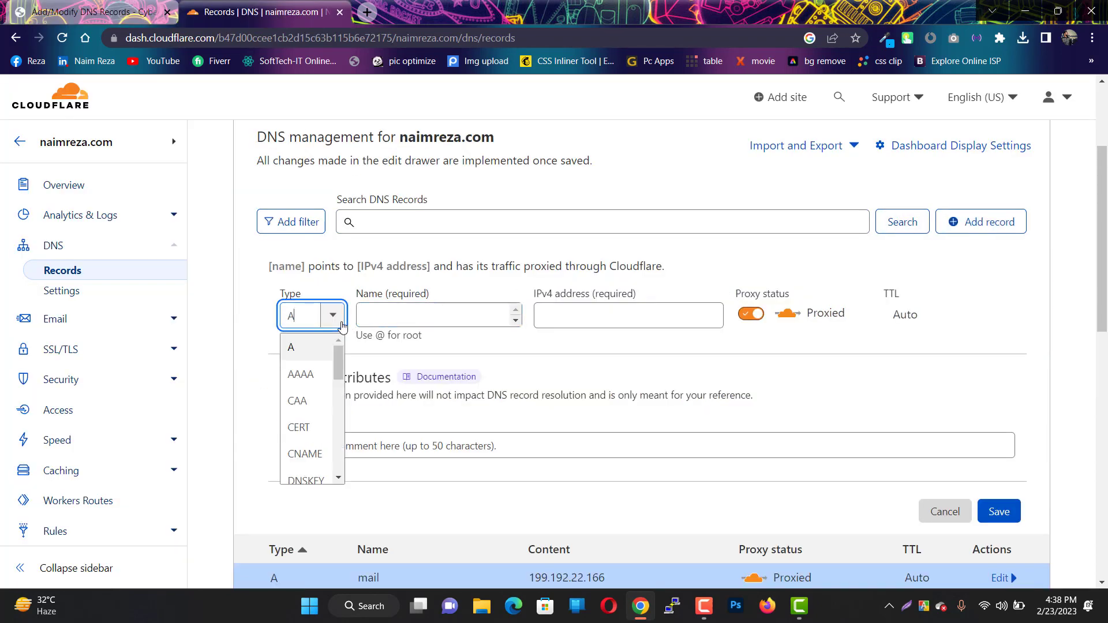
pyautogui.click(304, 453)
# - Name the CNAME www with target naimreza.com, copied from CyberPanel, and save it
pyautogui.click(92, 11)
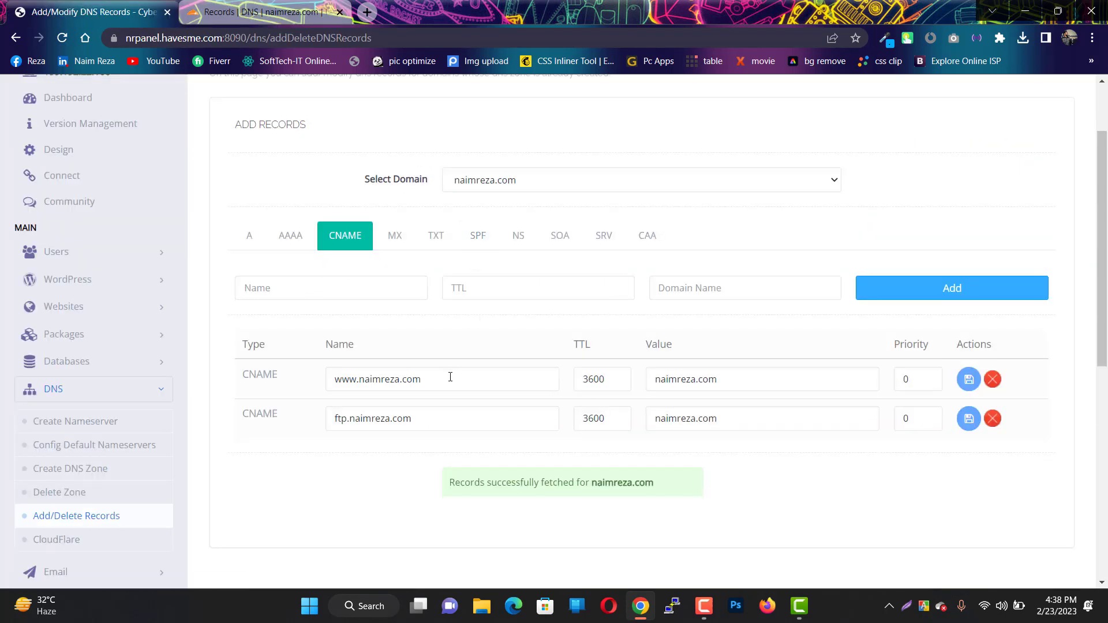
pyautogui.doubleClick(763, 379)
pyautogui.hotkey('ctrl', 'c')
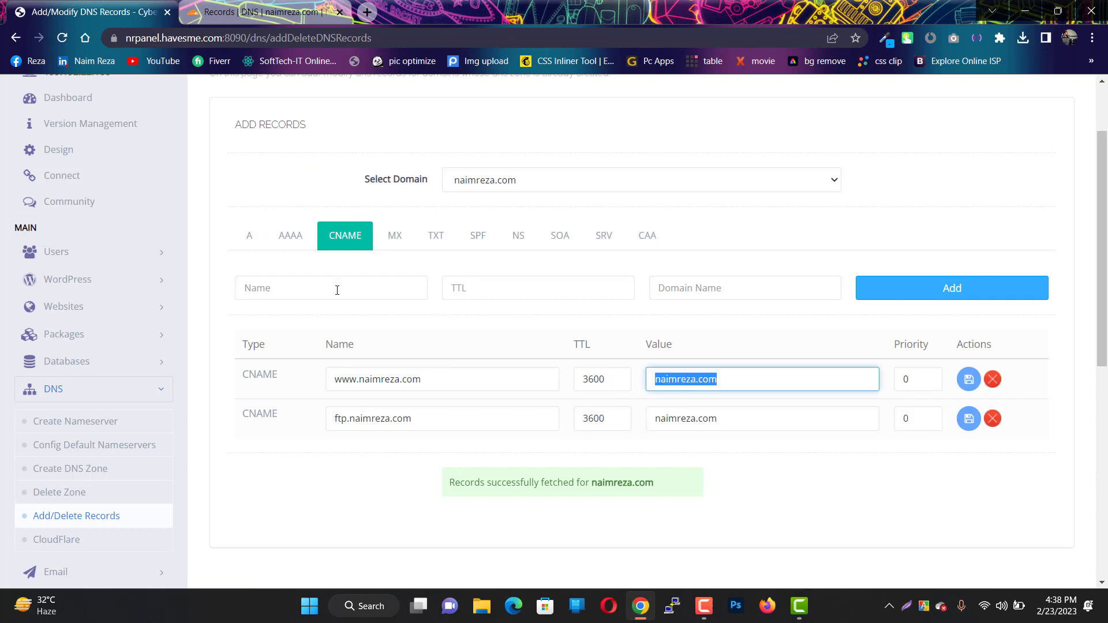
pyautogui.click(225, 13)
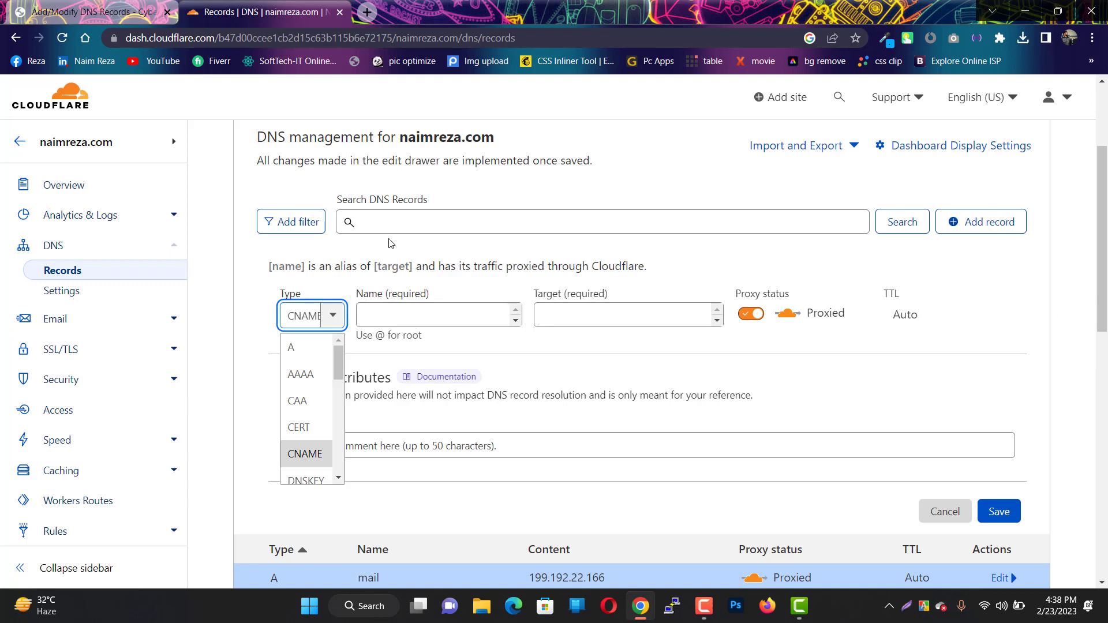
pyautogui.click(390, 314)
pyautogui.write('www')
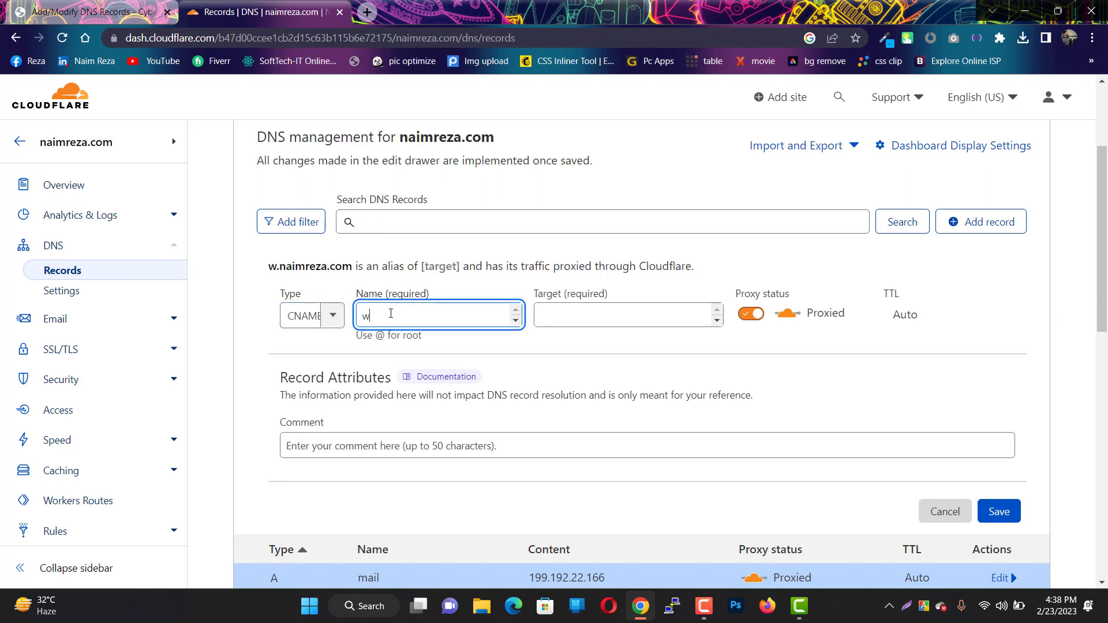
pyautogui.click(578, 316)
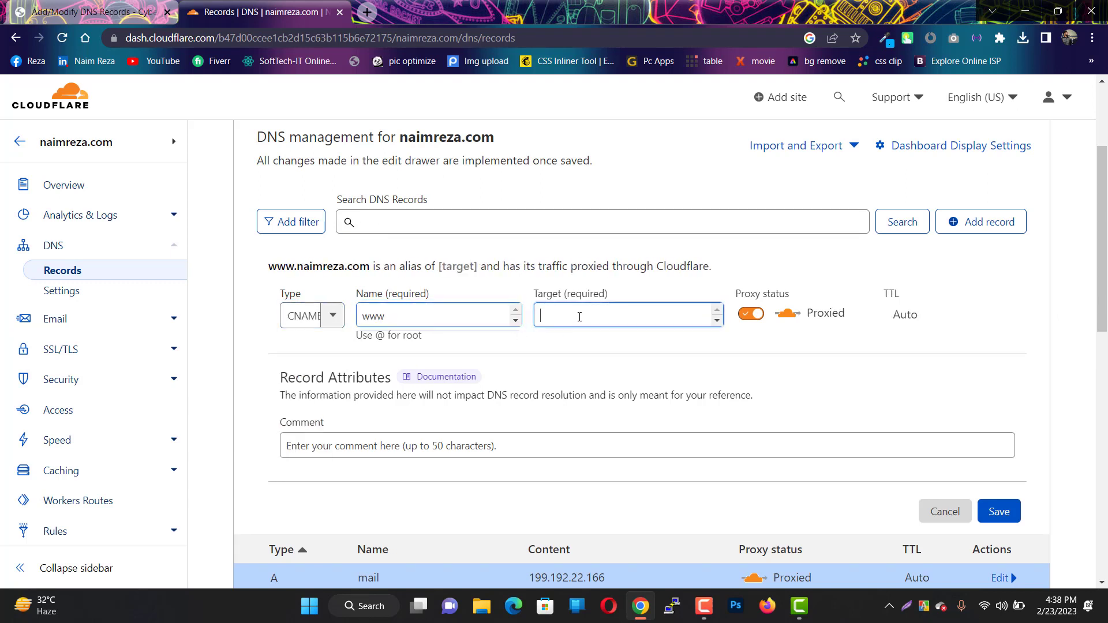
pyautogui.hotkey('ctrl', 'v')
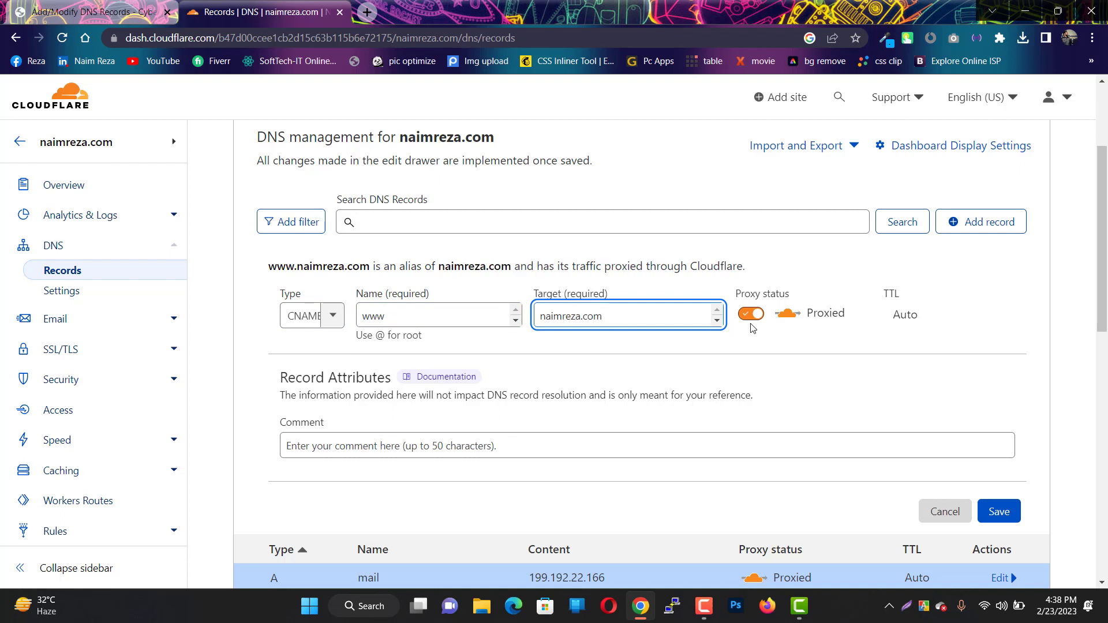
pyautogui.click(999, 512)
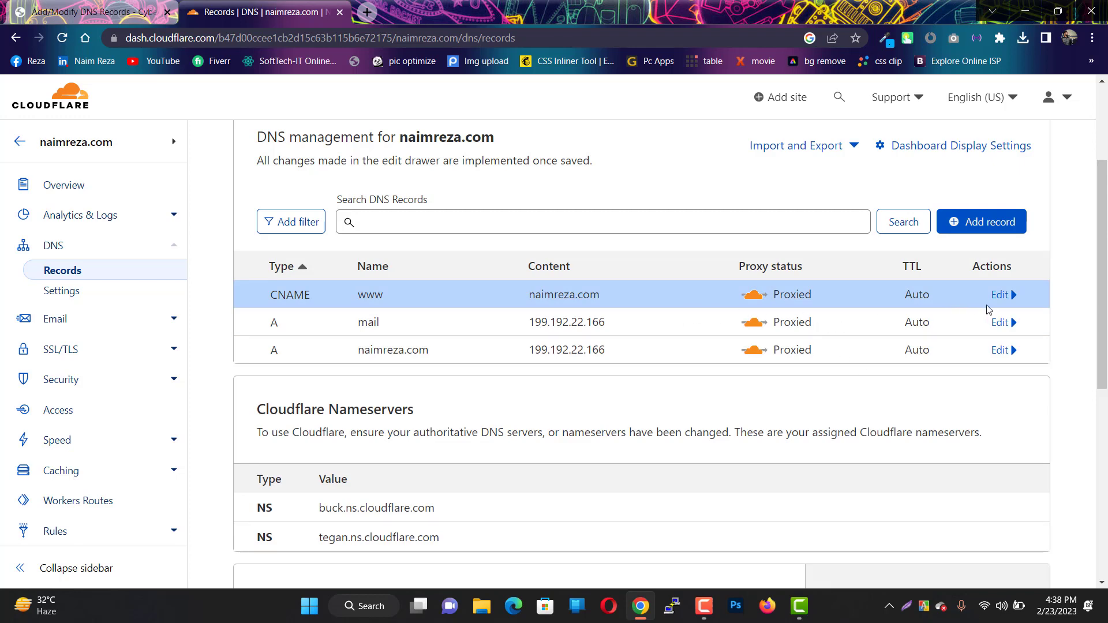
# - Switch the mail A record's proxy status off to DNS only and save it
pyautogui.click(996, 323)
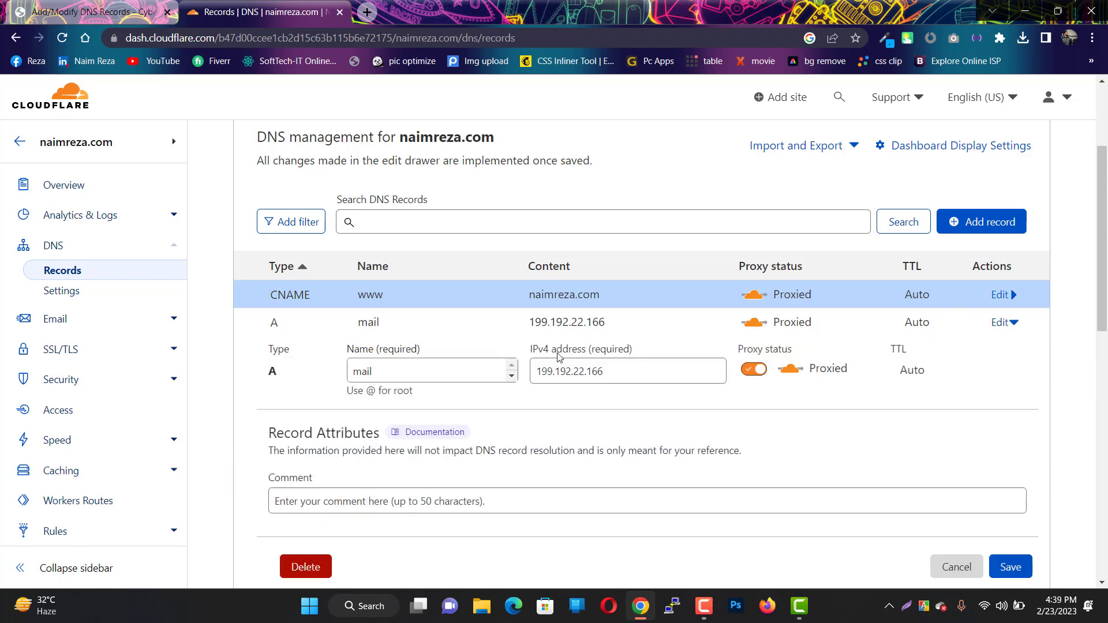
pyautogui.moveTo(360, 323); pyautogui.dragTo(397, 323)
pyautogui.click(400, 324)
pyautogui.click(656, 374)
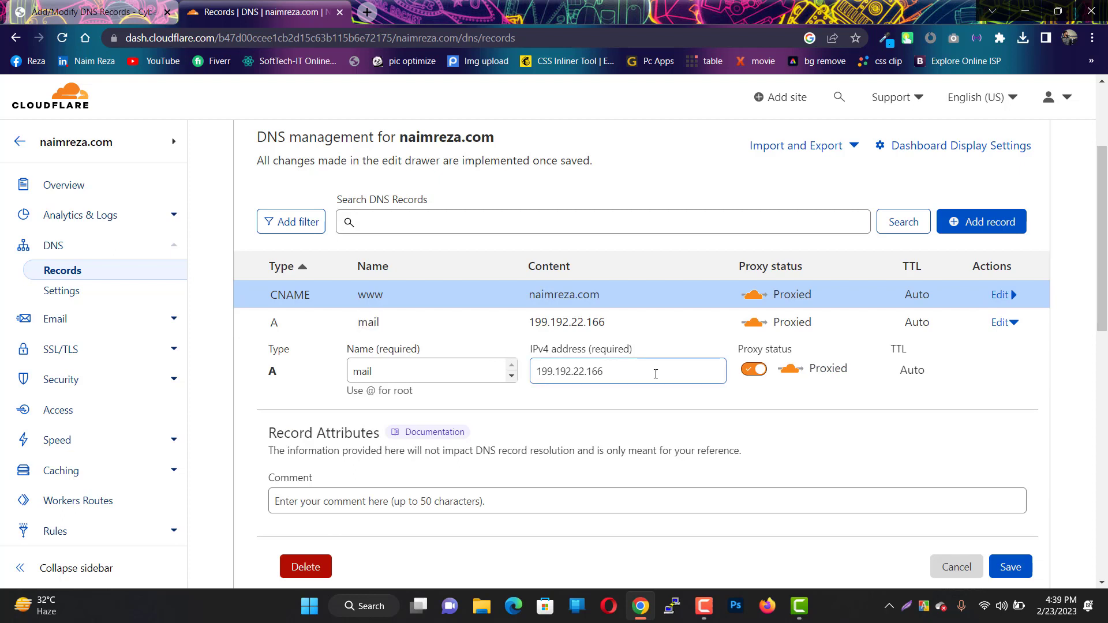
pyautogui.click(756, 370)
pyautogui.scroll(-1, 918, 442)
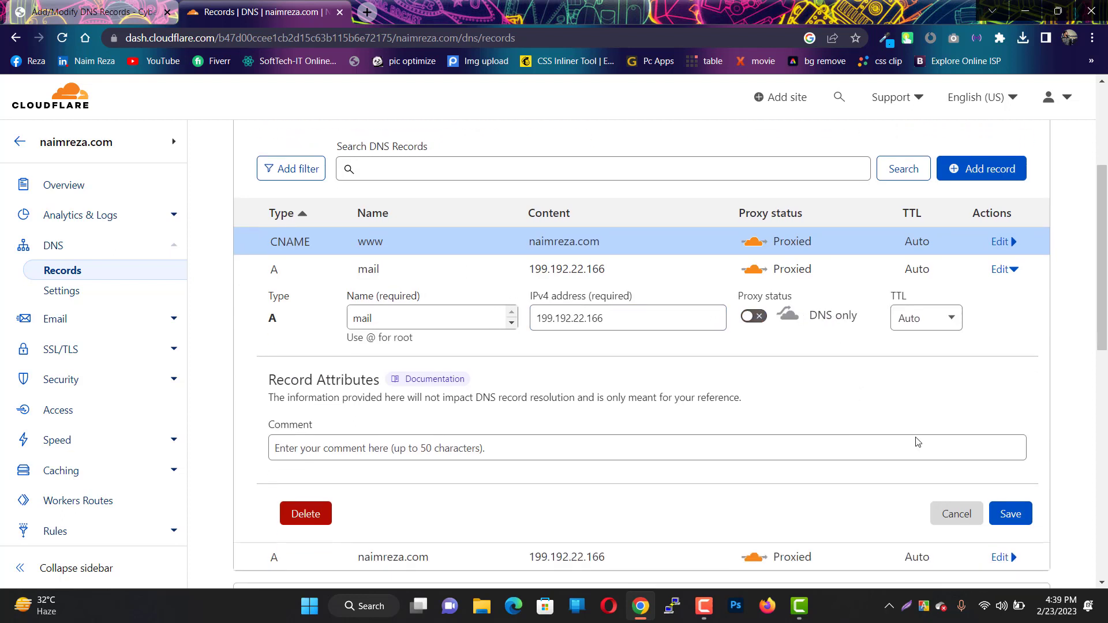
pyautogui.click(1017, 515)
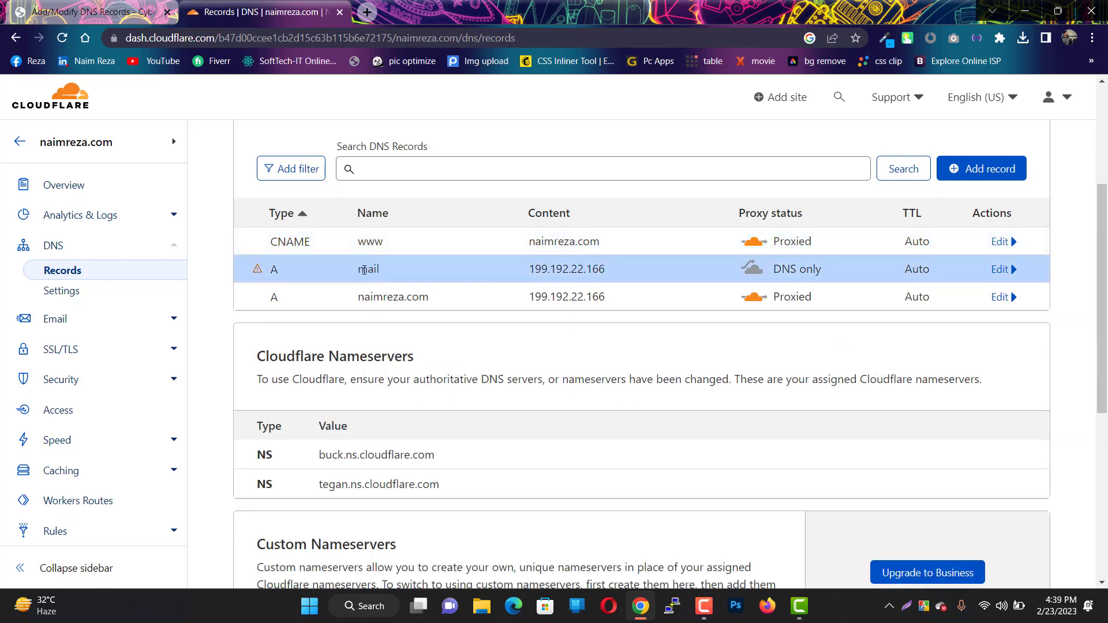
# - Add an ftp CNAME record targeting naimreza.com, using the name copied from CyberPanel
pyautogui.click(74, 16)
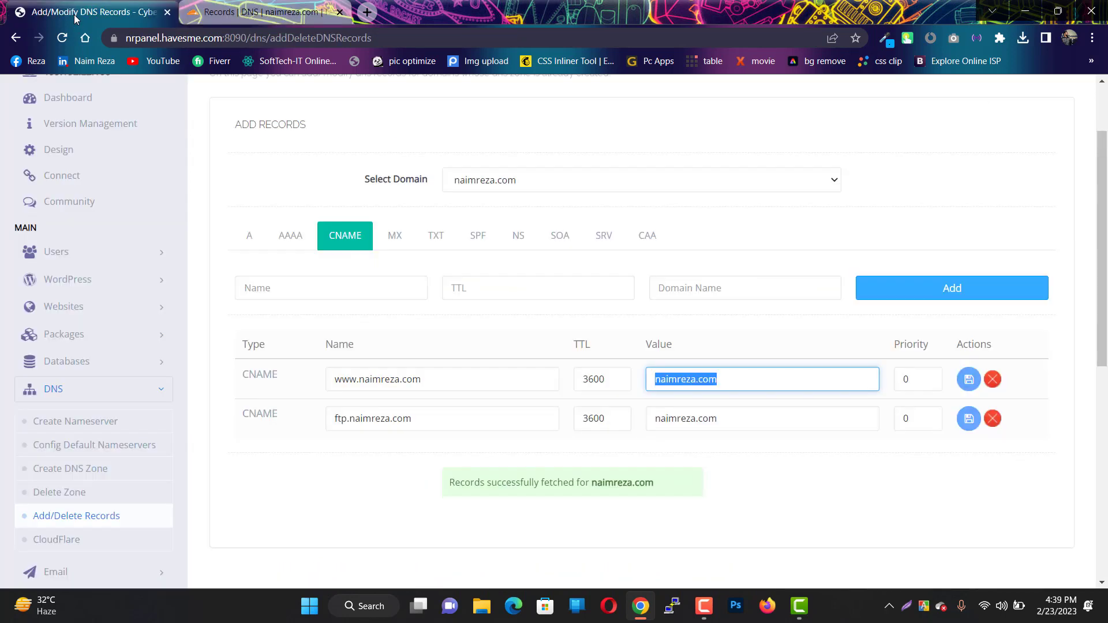
pyautogui.doubleClick(486, 410)
pyautogui.hotkey('ctrl', 'c')
pyautogui.click(265, 12)
pyautogui.click(981, 168)
pyautogui.click(312, 263)
pyautogui.click(317, 407)
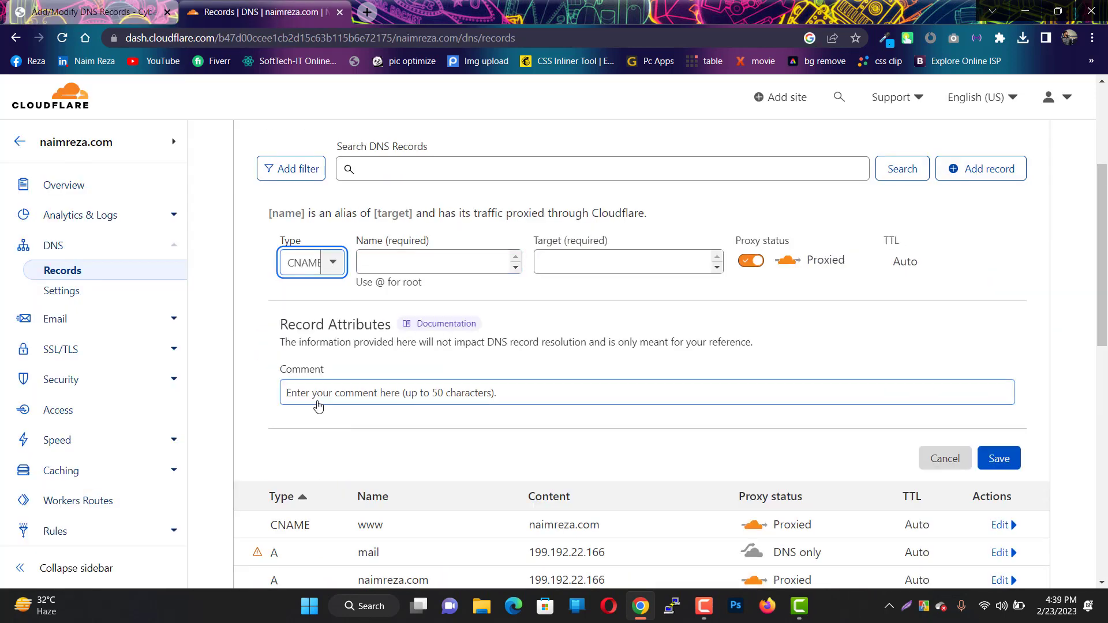
pyautogui.click(437, 263)
pyautogui.hotkey('ctrl', 'v')
pyautogui.moveTo(439, 263); pyautogui.dragTo(375, 263)
pyautogui.hotkey('ctrl', 'x')
pyautogui.click(552, 264)
pyautogui.hotkey('ctrl', 'v')
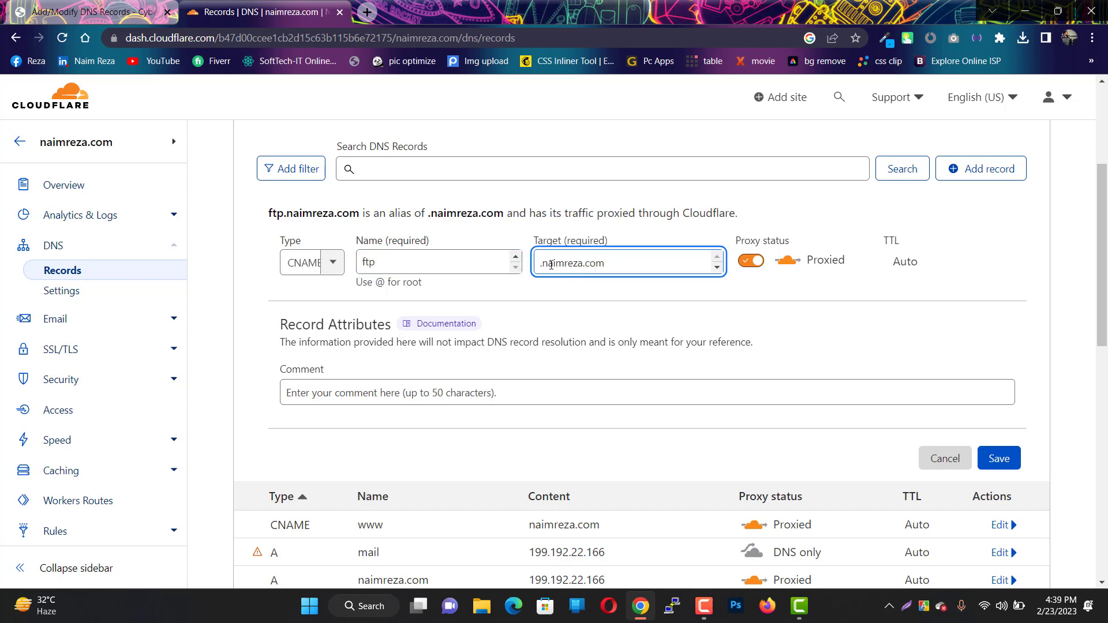
pyautogui.click(544, 263)
pyautogui.press('BackSpace')
pyautogui.click(1004, 457)
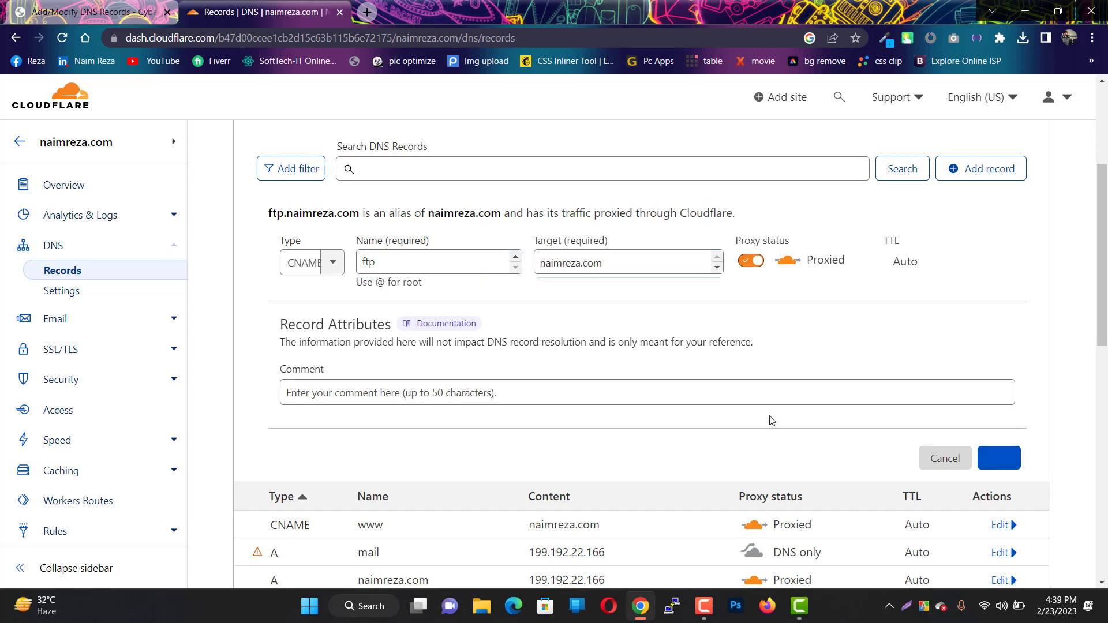
# - Add an MX record for @ pointing to mail.naimreza.com with priority 10
pyautogui.click(128, 12)
pyautogui.click(396, 239)
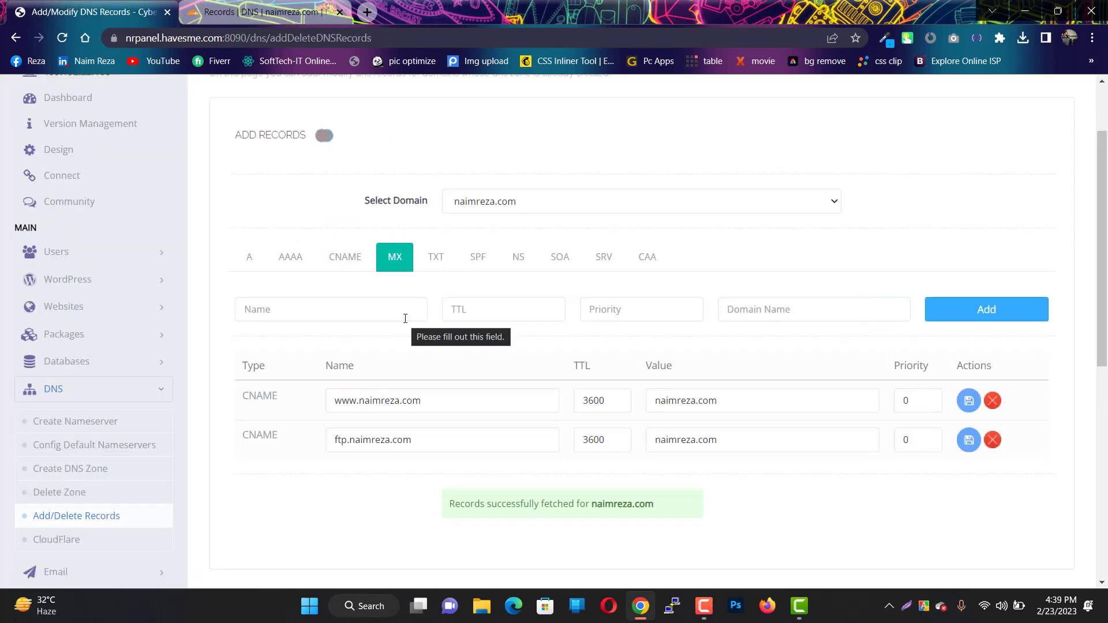
pyautogui.moveTo(706, 397); pyautogui.dragTo(604, 383)
pyautogui.click(261, 12)
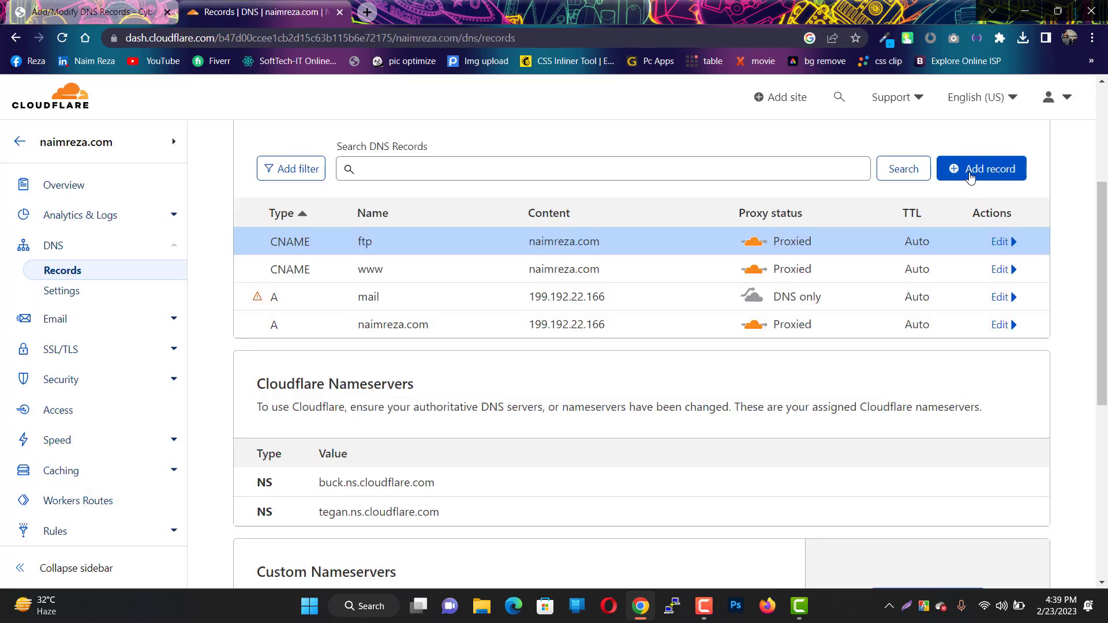
pyautogui.click(970, 169)
pyautogui.click(306, 262)
pyautogui.scroll(-3, 317, 314)
pyautogui.click(317, 368)
pyautogui.click(413, 264)
pyautogui.write('@')
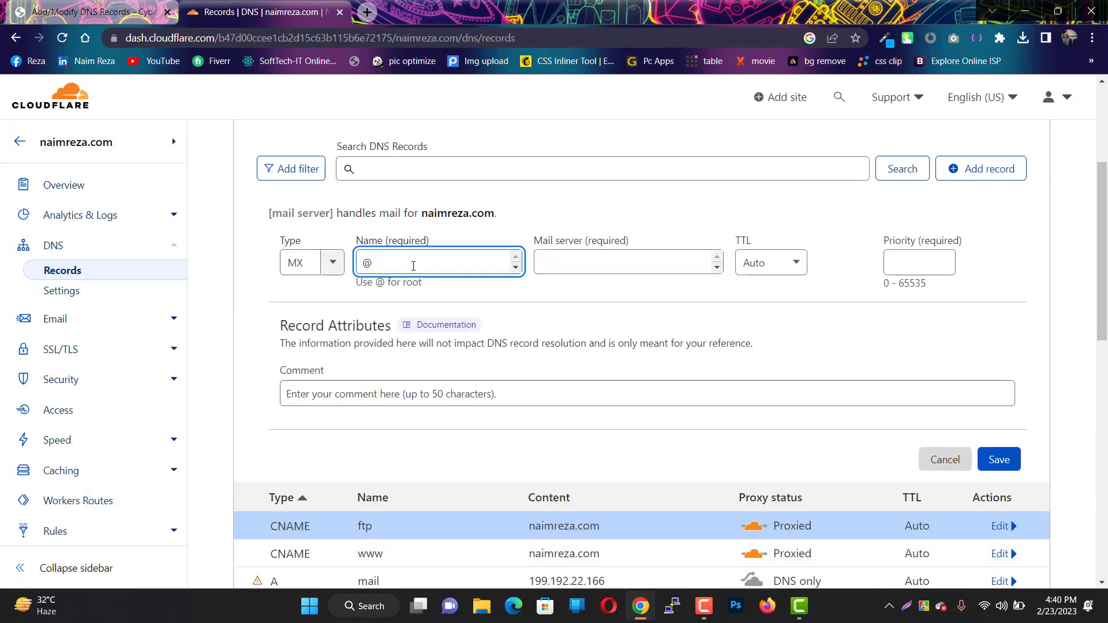
pyautogui.click(574, 261)
pyautogui.hotkey('ctrl', 'v')
pyautogui.click(925, 266)
pyautogui.press('Return')
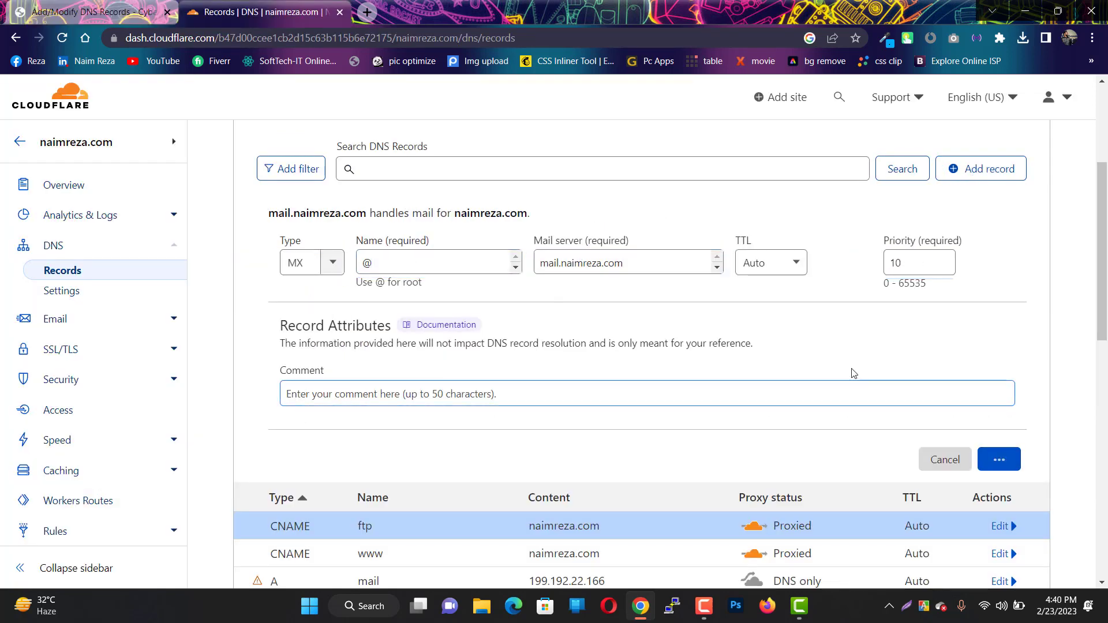
# - Copy the root SPF value from CyberPanel's TXT records
pyautogui.hotkey('ctrl', 'Tab')
pyautogui.click(437, 242)
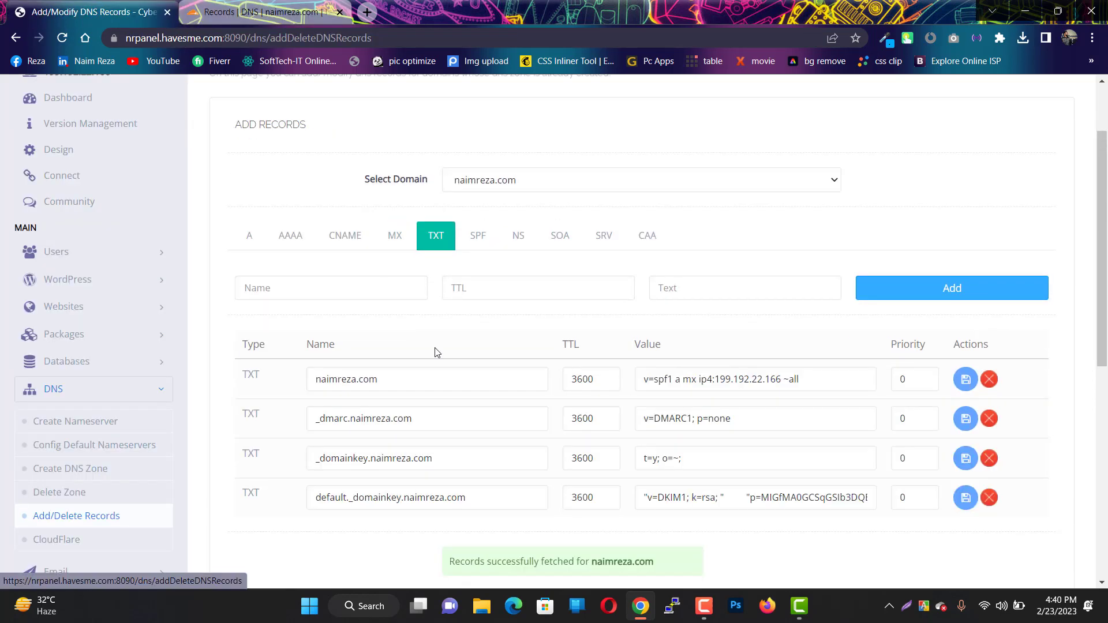
pyautogui.doubleClick(380, 387)
pyautogui.moveTo(872, 381); pyautogui.dragTo(622, 394)
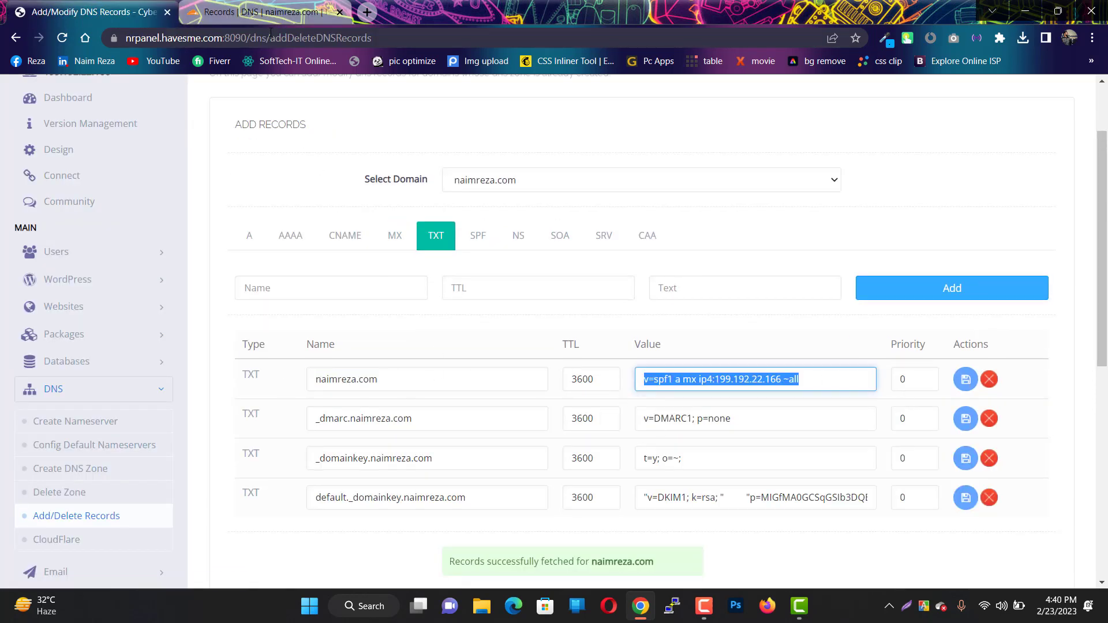
pyautogui.hotkey('ctrl', 'c')
pyautogui.hotkey('ctrl', 'Tab')
pyautogui.click(981, 168)
# - Add a TXT record for @ containing the copied SPF value
pyautogui.click(341, 269)
pyautogui.scroll(-3, 317, 395)
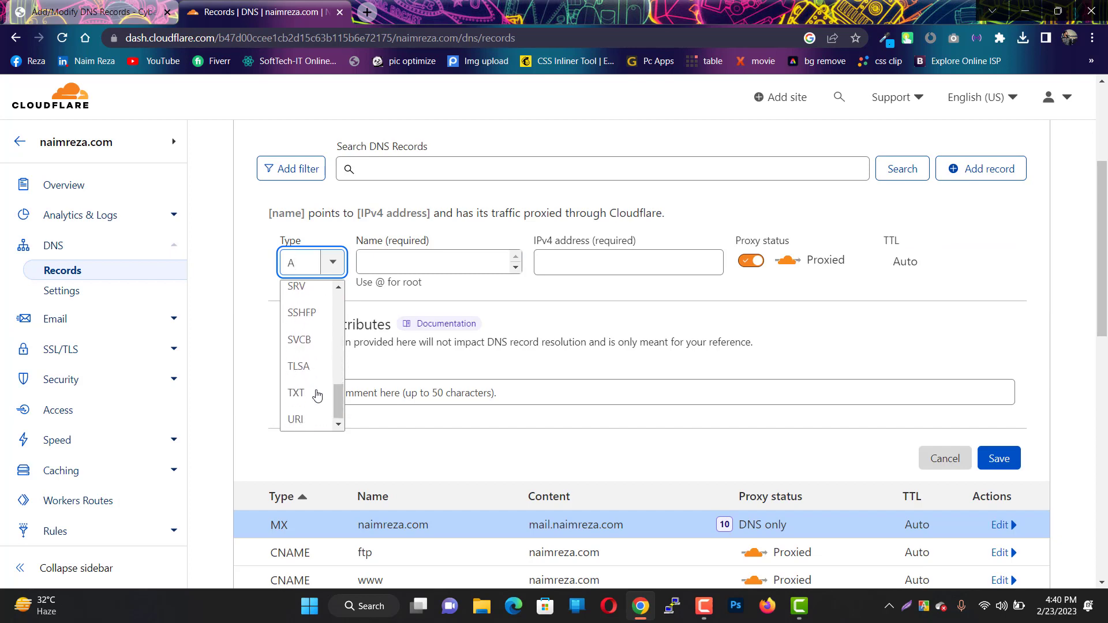
pyautogui.click(317, 390)
pyautogui.click(527, 261)
pyautogui.write('@')
pyautogui.click(421, 341)
pyautogui.hotkey('ctrl', 'v')
pyautogui.scroll(-1, 1031, 495)
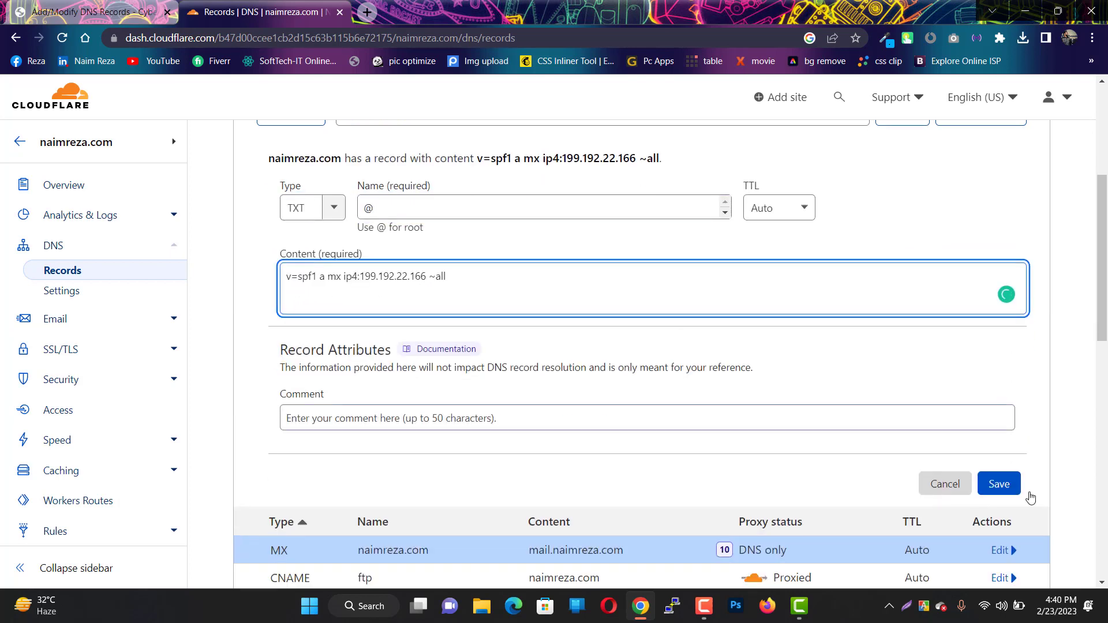
pyautogui.click(997, 485)
pyautogui.scroll(1, 515, 278)
# - Add a _dmarc TXT record with the value v=DMARC1; p=none
pyautogui.click(98, 12)
pyautogui.moveTo(426, 419); pyautogui.dragTo(264, 424)
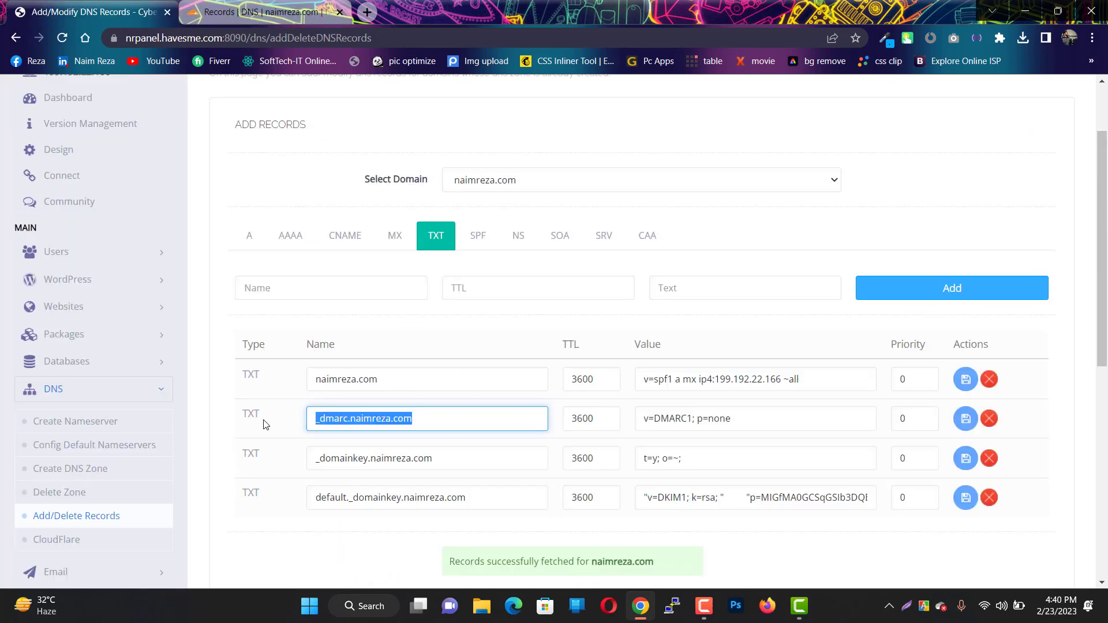
pyautogui.hotkey('ctrl', 'c')
pyautogui.click(232, 11)
pyautogui.click(1003, 186)
pyautogui.click(312, 272)
pyautogui.scroll(-5, 311, 358)
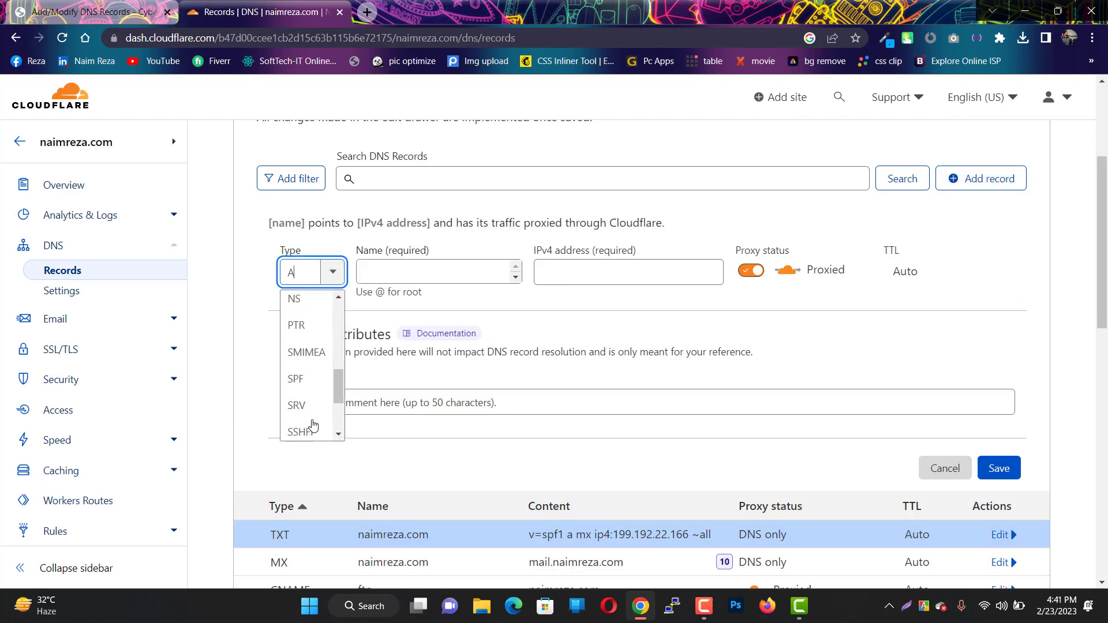
pyautogui.click(299, 436)
pyautogui.click(420, 235)
pyautogui.hotkey('ctrl', 'v')
pyautogui.click(99, 12)
pyautogui.moveTo(740, 419); pyautogui.dragTo(611, 422)
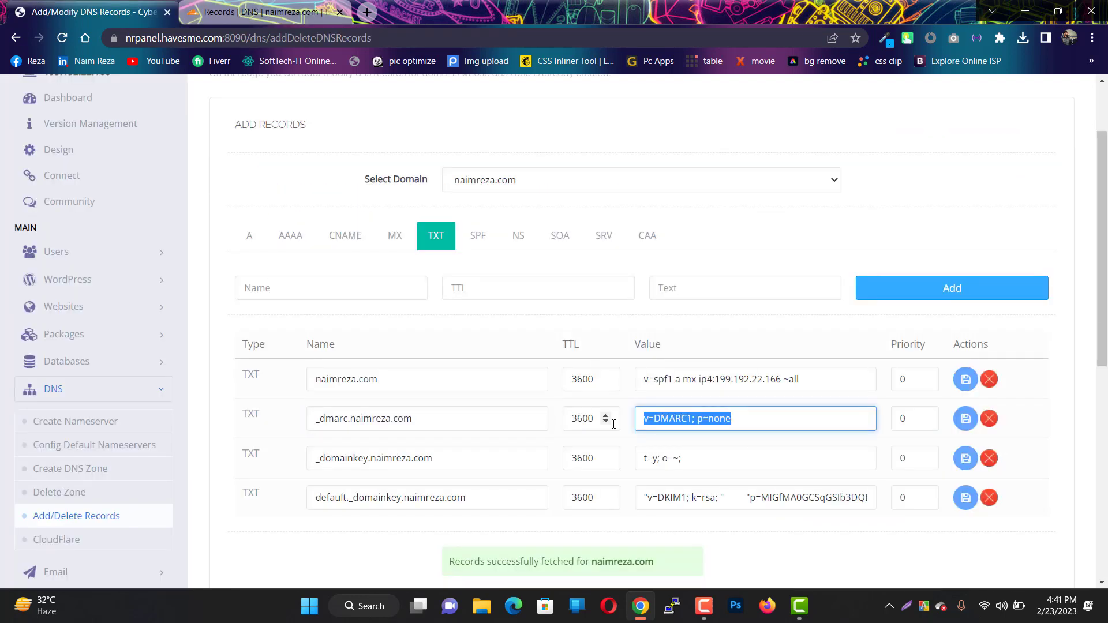
pyautogui.hotkey('ctrl', 'c')
pyautogui.click(232, 12)
pyautogui.click(535, 341)
pyautogui.hotkey('ctrl', 'v')
pyautogui.press('Return')
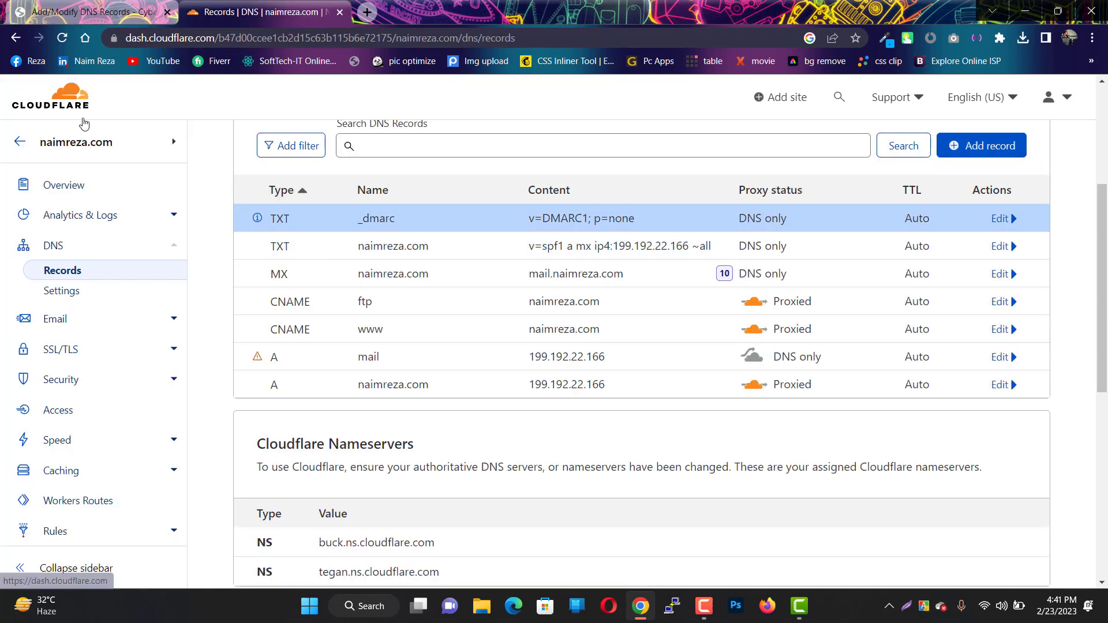
# - Add a _domainkey TXT record with the value t=y; o=~;
pyautogui.click(98, 11)
pyautogui.moveTo(438, 458); pyautogui.dragTo(288, 465)
pyautogui.click(232, 12)
pyautogui.click(958, 147)
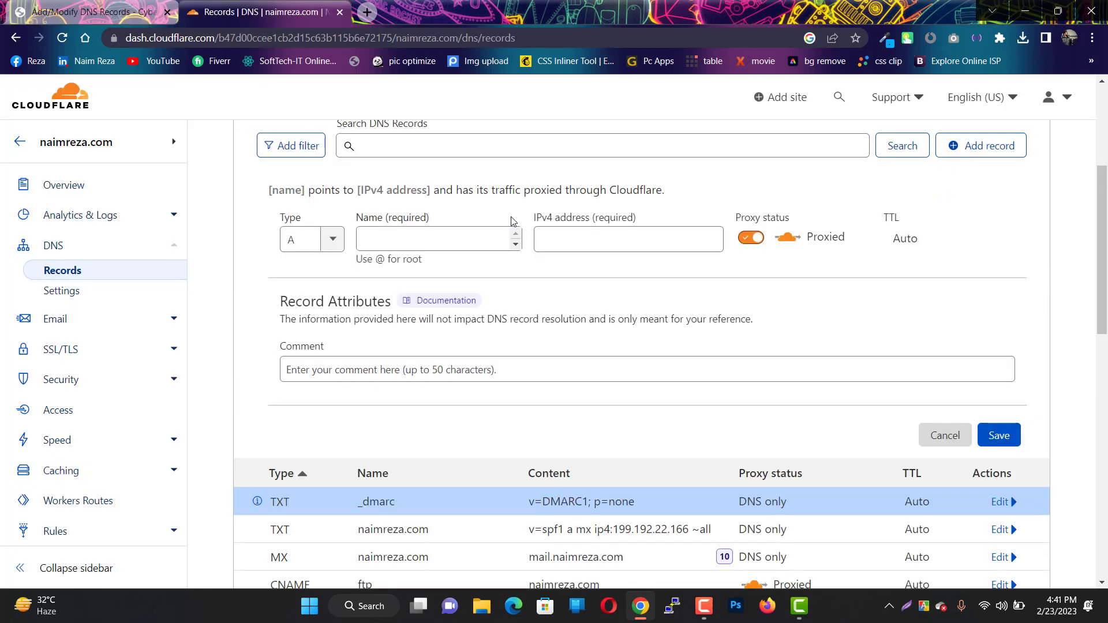
pyautogui.click(311, 239)
pyautogui.scroll(-3, 313, 352)
pyautogui.click(295, 367)
pyautogui.click(438, 239)
pyautogui.hotkey('ctrl', 'v')
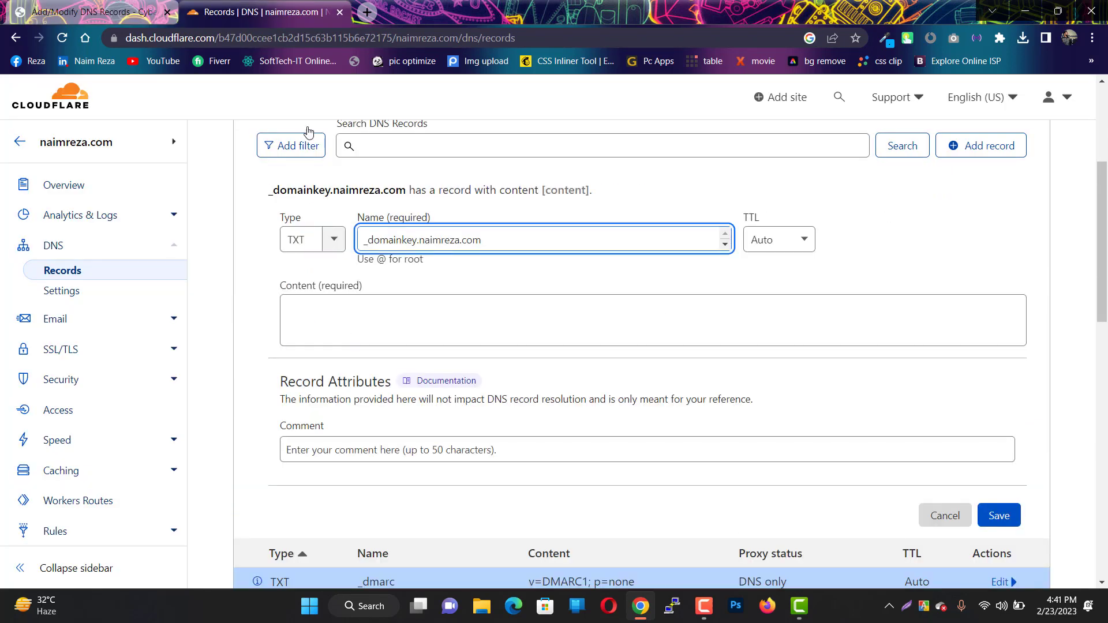
pyautogui.click(98, 11)
pyautogui.moveTo(704, 453); pyautogui.dragTo(641, 458)
pyautogui.click(288, 12)
pyautogui.click(419, 321)
pyautogui.hotkey('ctrl', 'v')
pyautogui.click(998, 516)
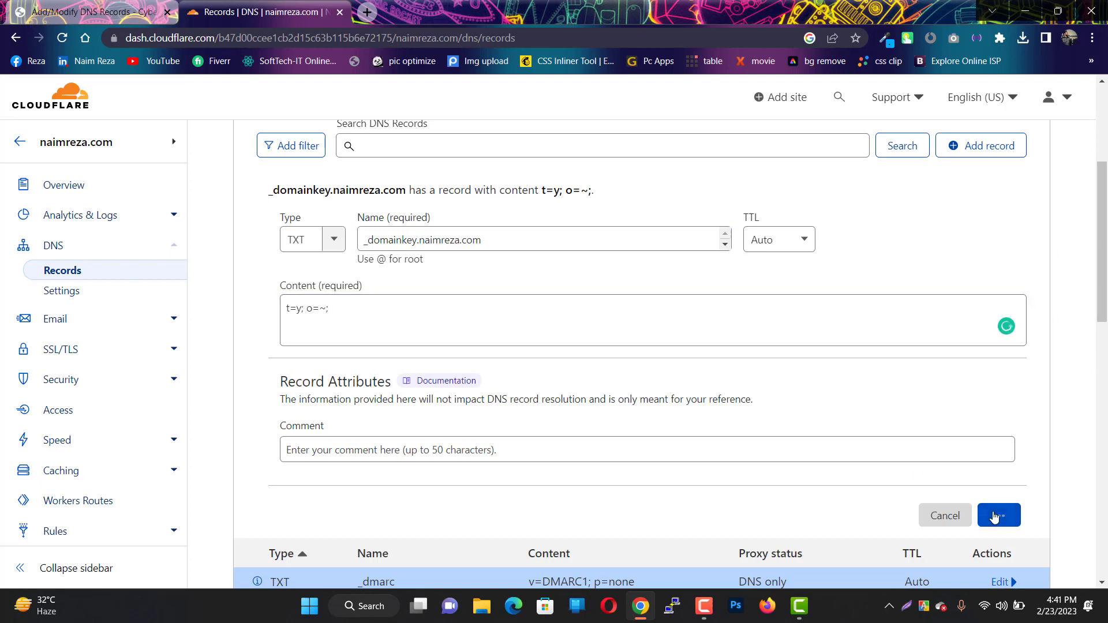
pyautogui.click(108, 12)
# - Add a default._domainkey TXT record containing the DKIM value from CyberPanel
pyautogui.tripleClick(478, 495)
pyautogui.click(263, 12)
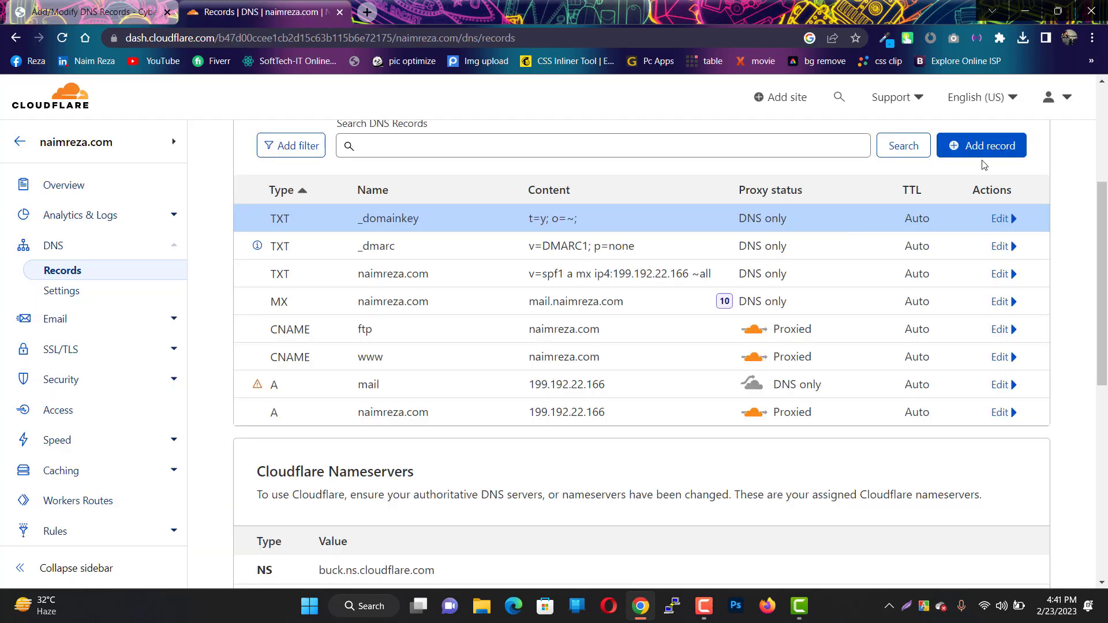
pyautogui.click(981, 146)
pyautogui.click(311, 239)
pyautogui.scroll(-3, 317, 364)
pyautogui.scroll(-2, 317, 364)
pyautogui.click(306, 366)
pyautogui.click(439, 239)
pyautogui.hotkey('ctrl', 'v')
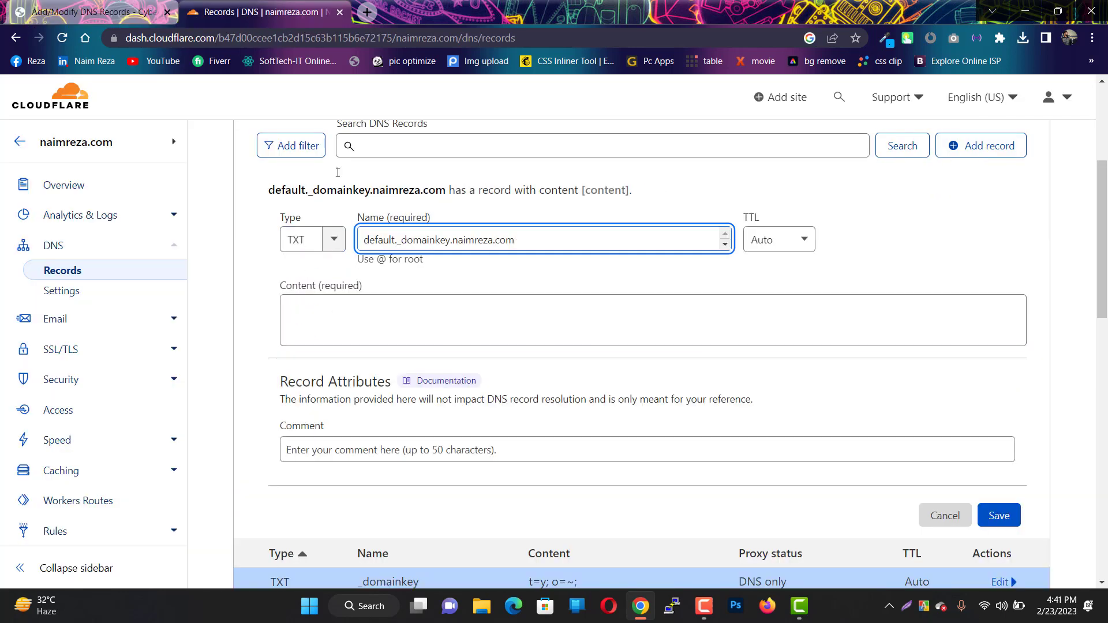
pyautogui.click(98, 12)
pyautogui.click(796, 499)
pyautogui.hotkey('ctrl', 'a')
pyautogui.hotkey('ctrl', 'c')
pyautogui.click(263, 11)
pyautogui.click(404, 306)
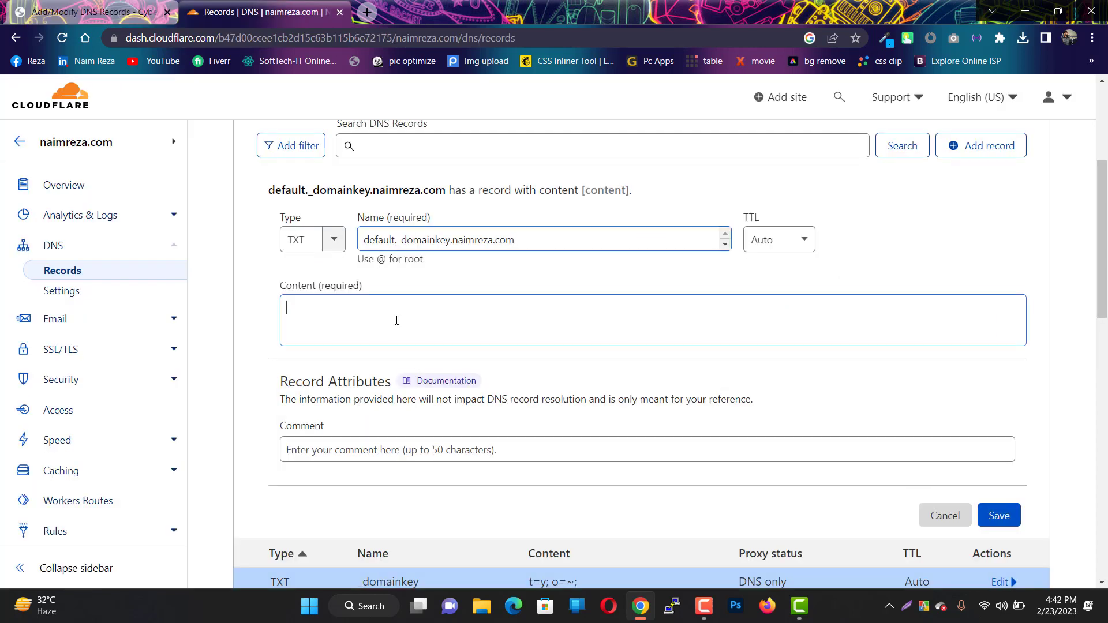
pyautogui.hotkey('ctrl', 'v')
pyautogui.click(999, 550)
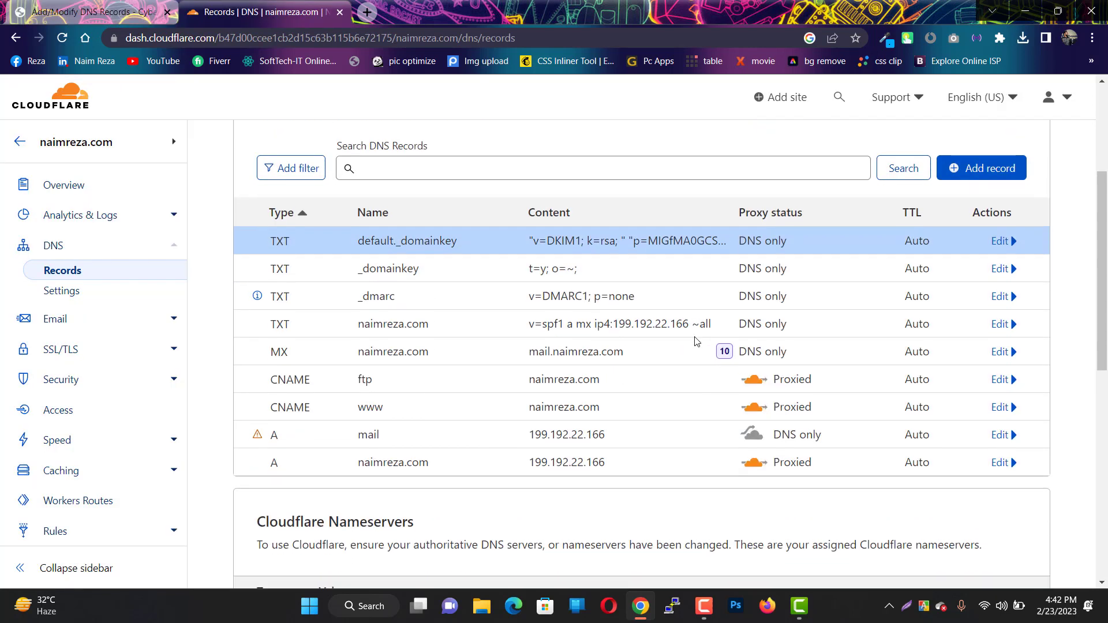
# - Review CyberPanel's SPF, NS, SOA, SRV, CAA and A records for anything left to copy
pyautogui.click(143, 12)
pyautogui.click(479, 256)
pyautogui.click(519, 236)
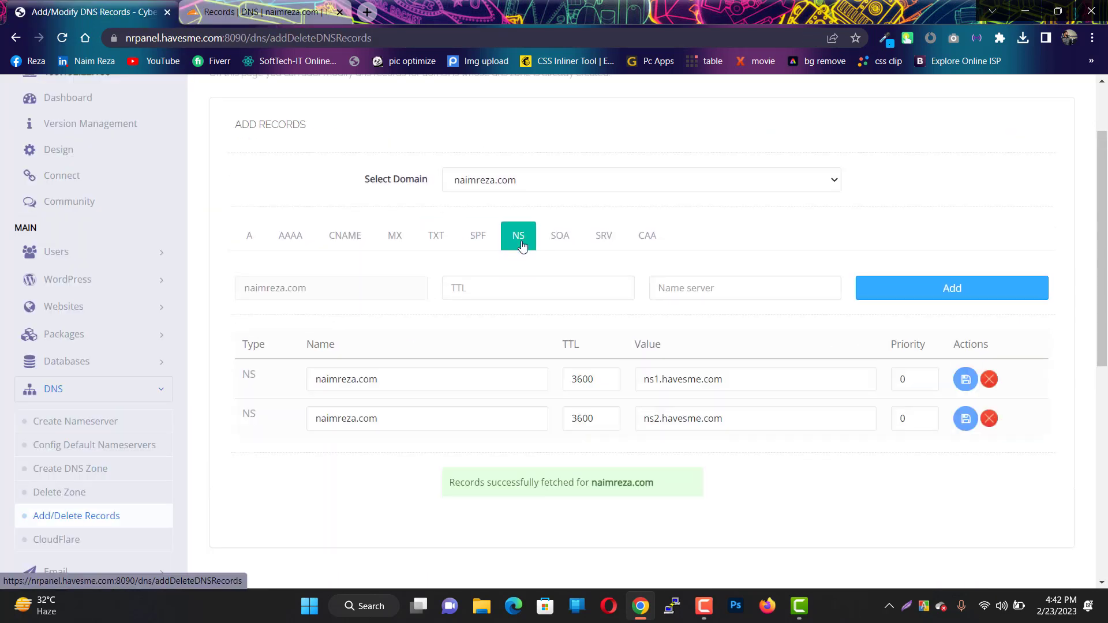
pyautogui.click(559, 236)
pyautogui.click(603, 235)
pyautogui.click(647, 235)
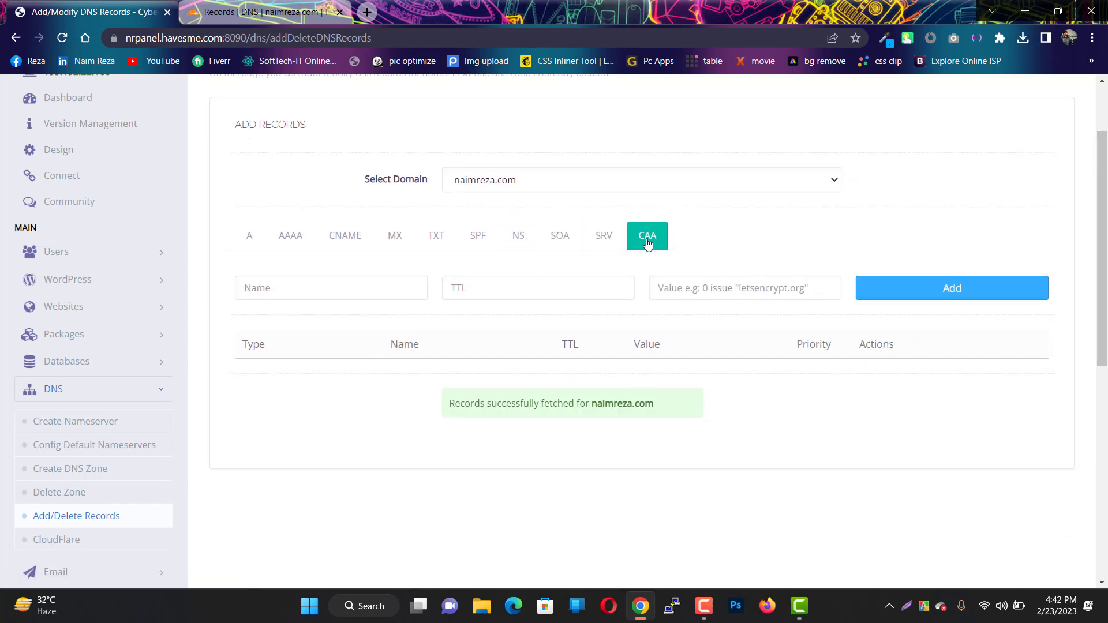
pyautogui.click(249, 236)
pyautogui.click(260, 11)
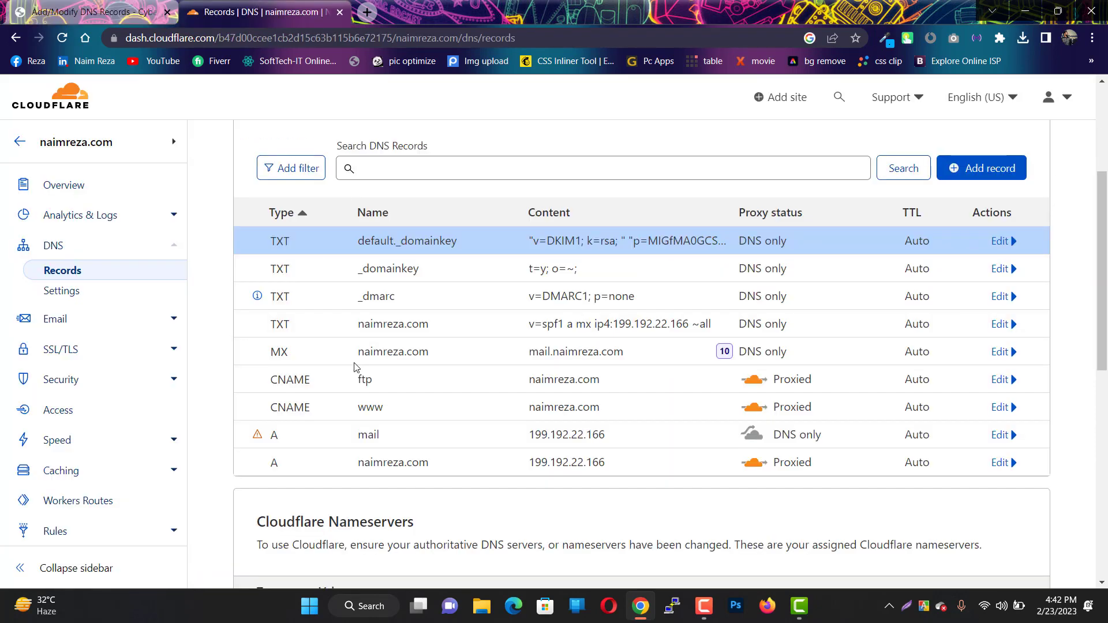
pyautogui.scroll(4, 354, 367)
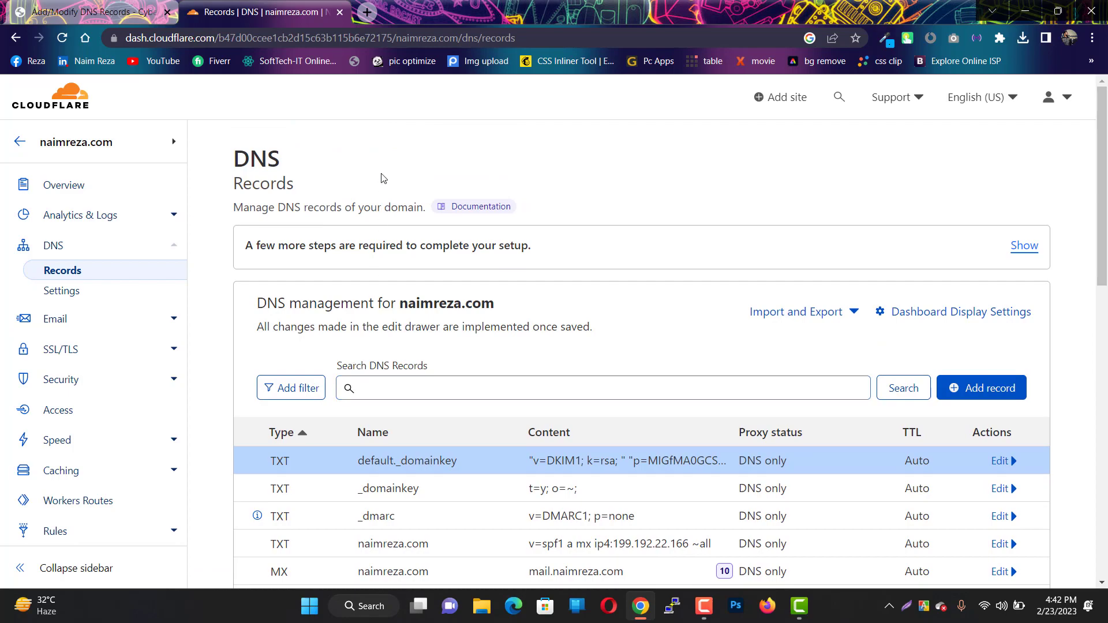
# - Load naimreza.com in a new browser tab and reload the page
pyautogui.click(368, 14)
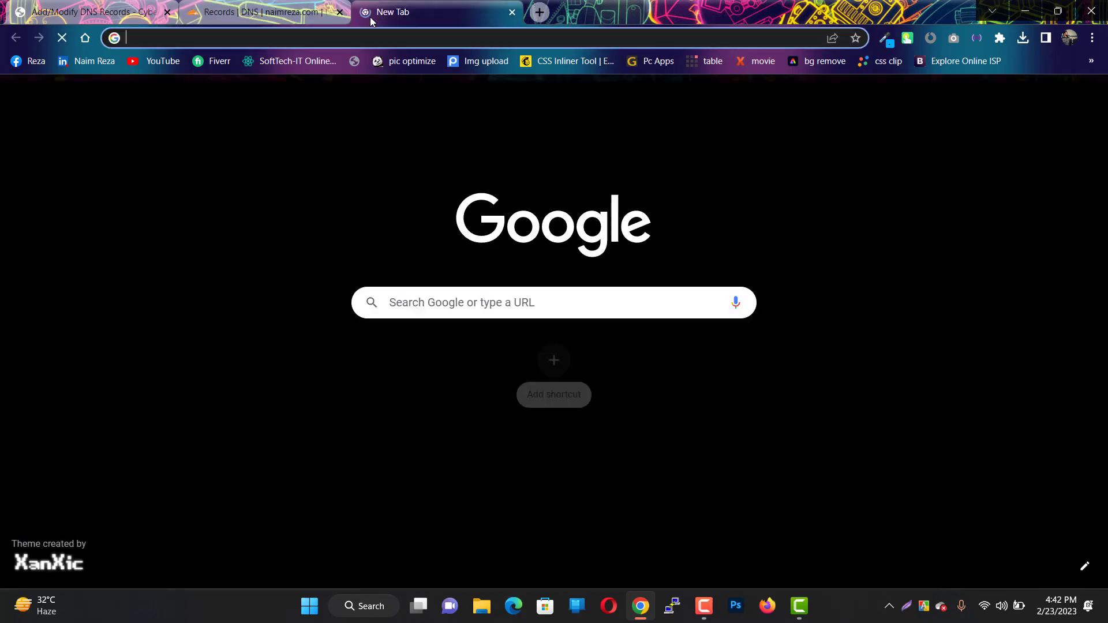
pyautogui.write('nam')
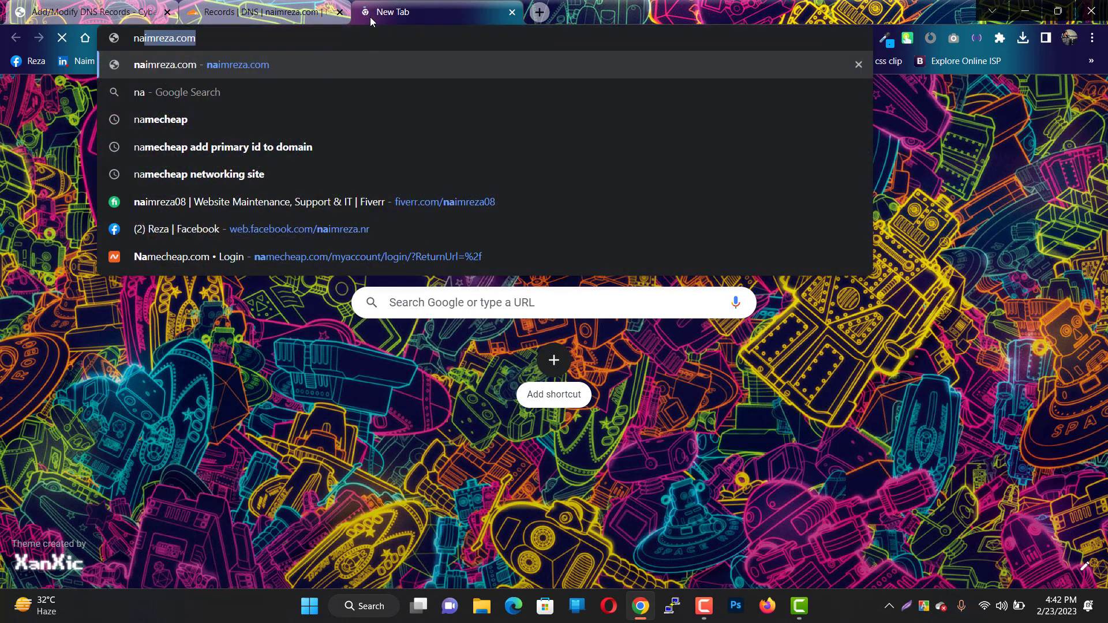
pyautogui.press('BackSpace')
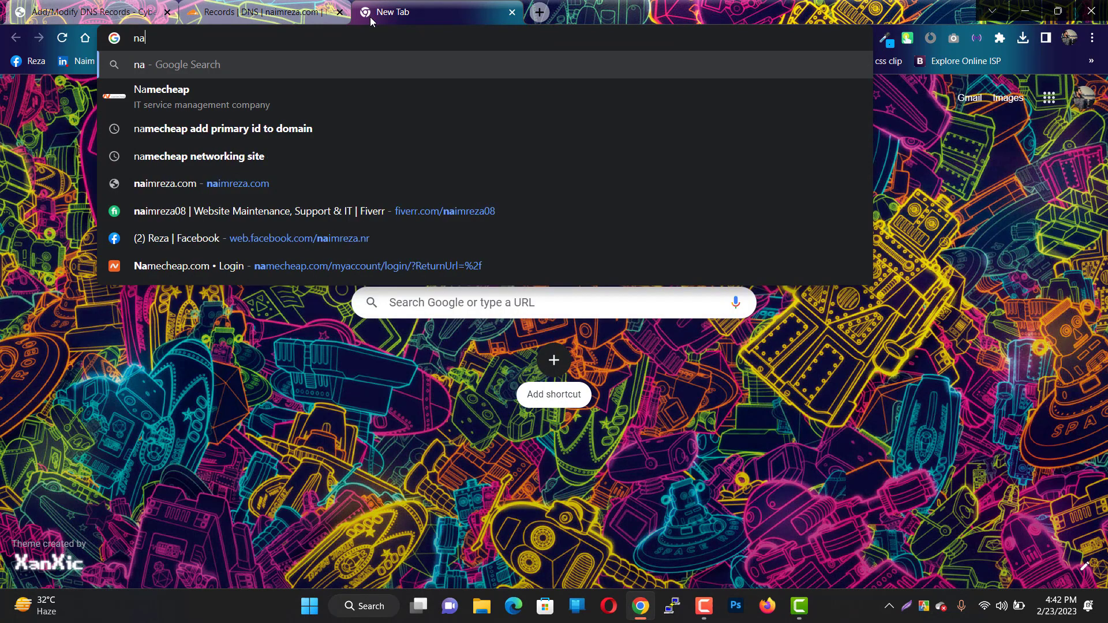
pyautogui.write('imreza.com')
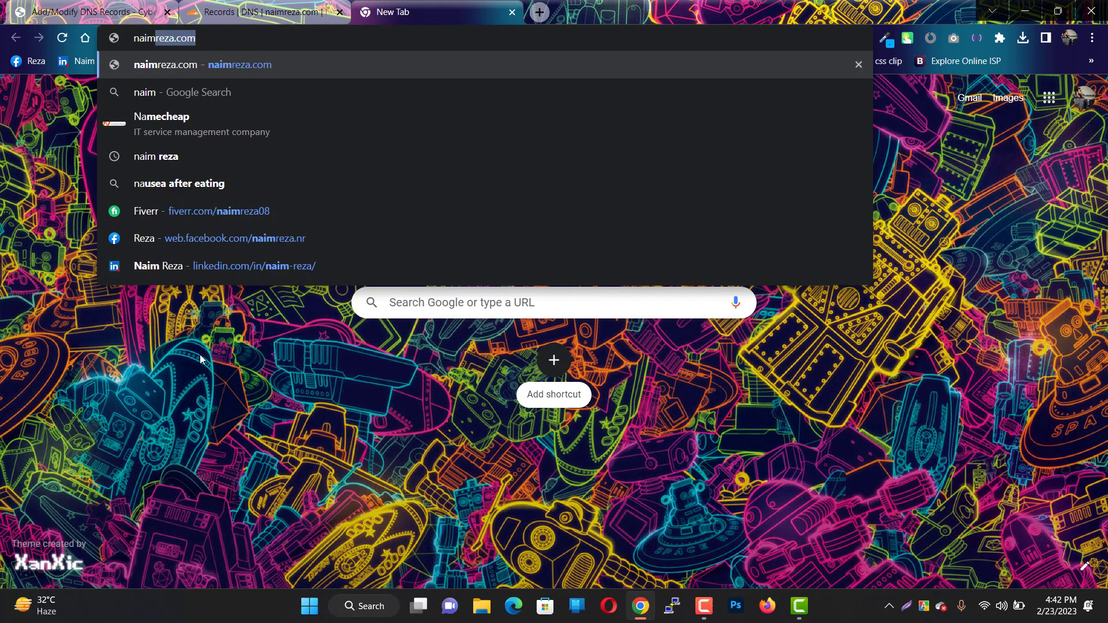
pyautogui.press('Return')
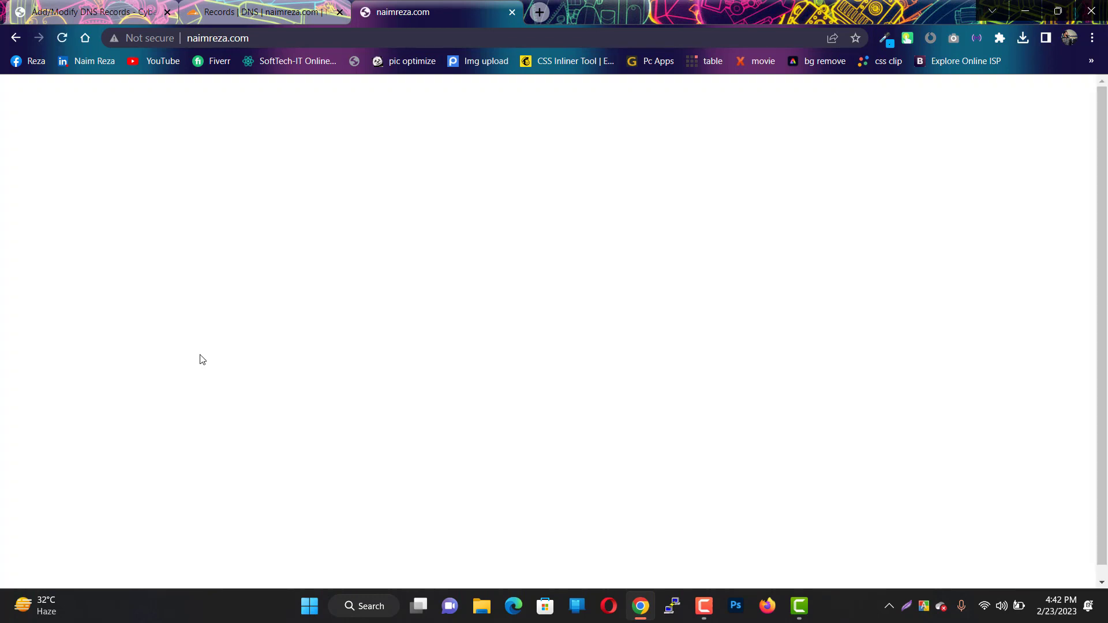
pyautogui.click(63, 42)
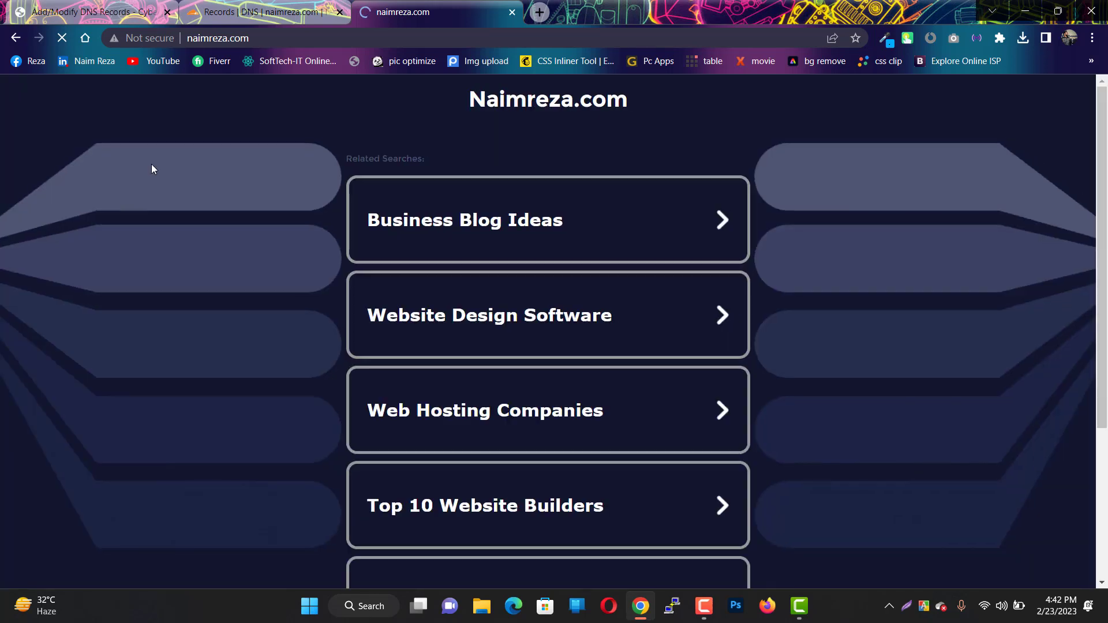
# - Load naimreza.com in a new Incognito window
pyautogui.click(1092, 37)
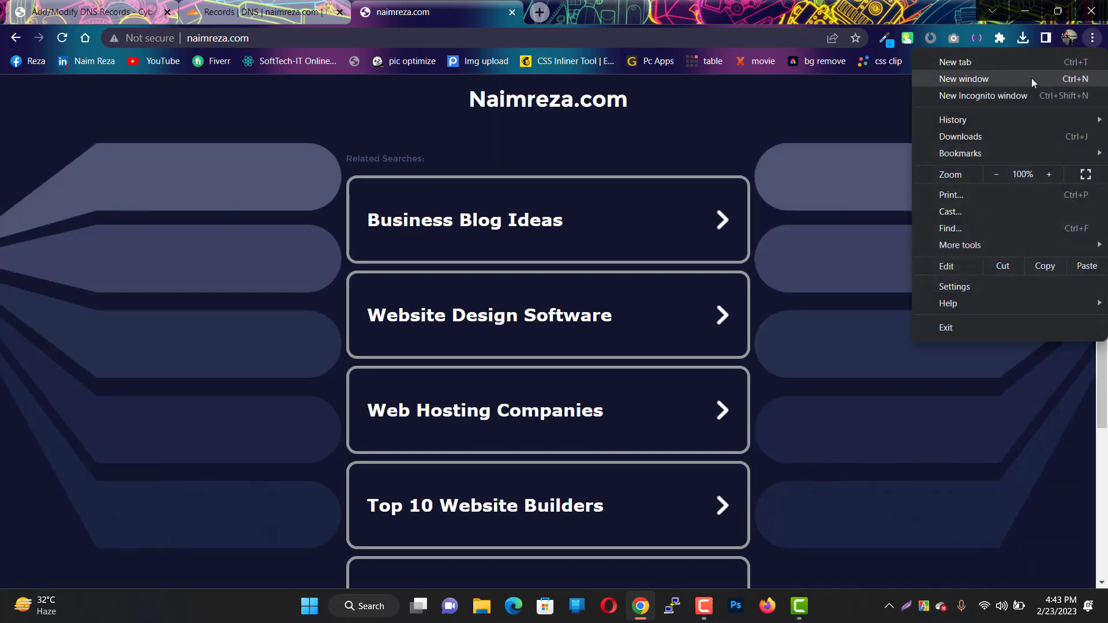
pyautogui.click(1017, 96)
pyautogui.write('na')
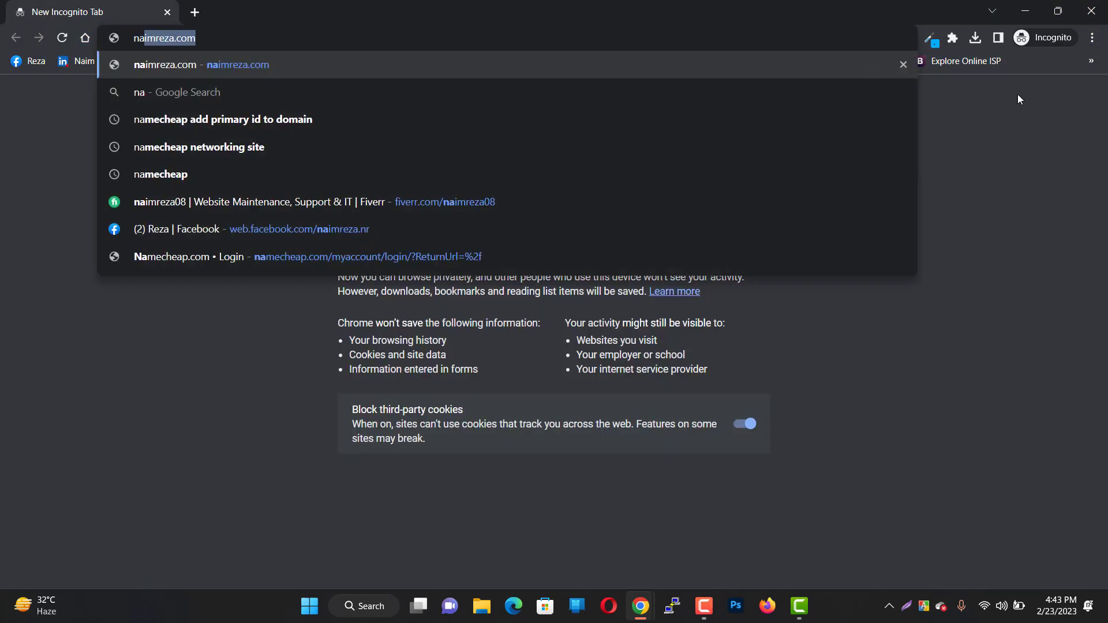
pyautogui.press('Return')
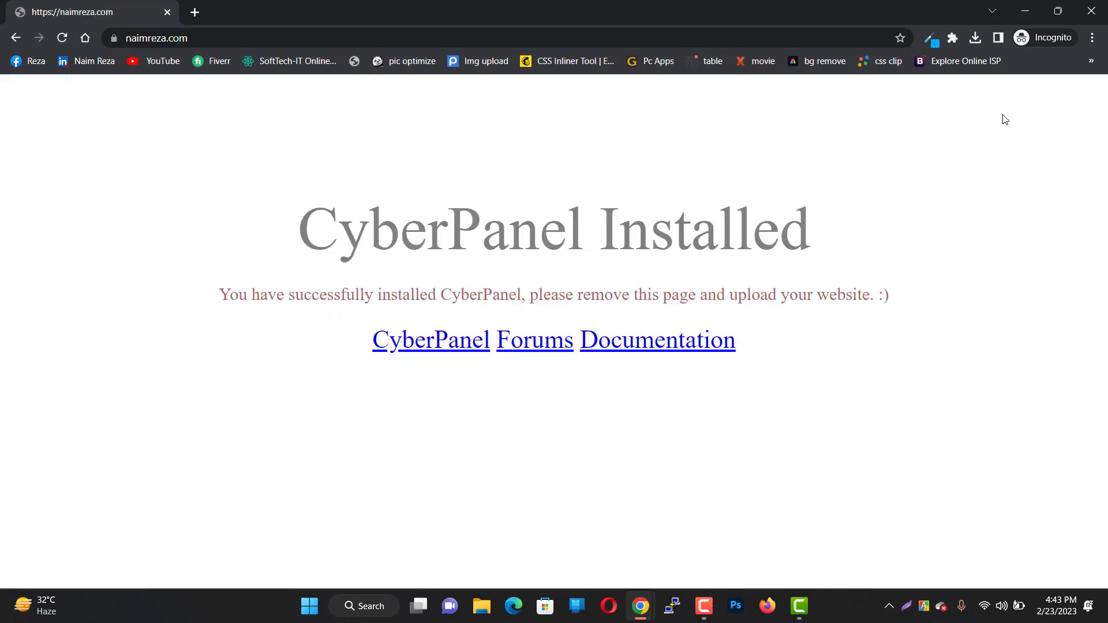